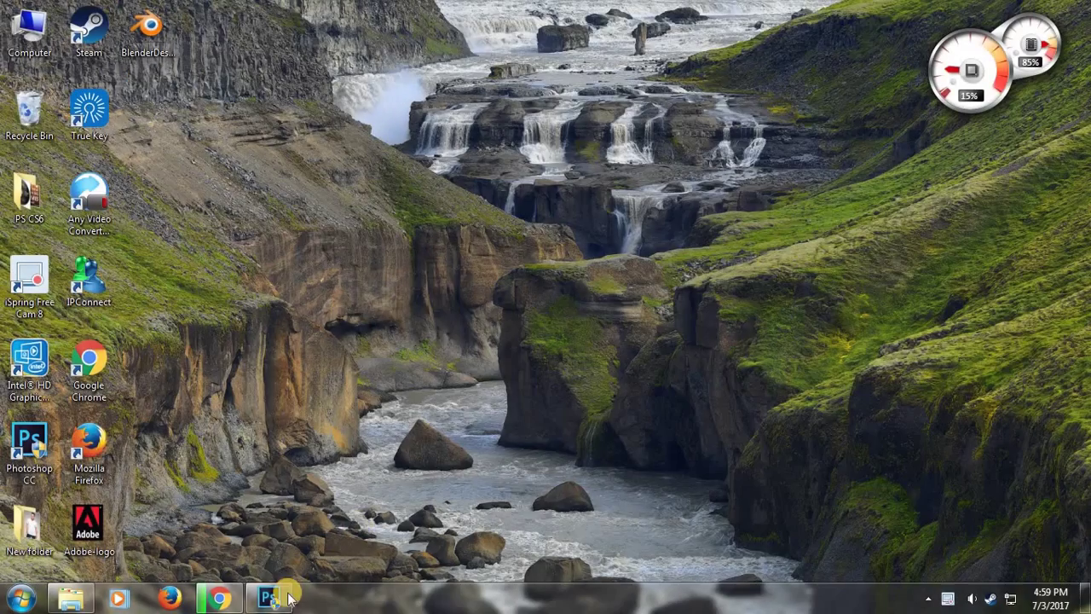
Switch to Photoshop and open the grey t-shirt man's photo from New folder
{"action": "left_click", "coordinate": [290, 600]}
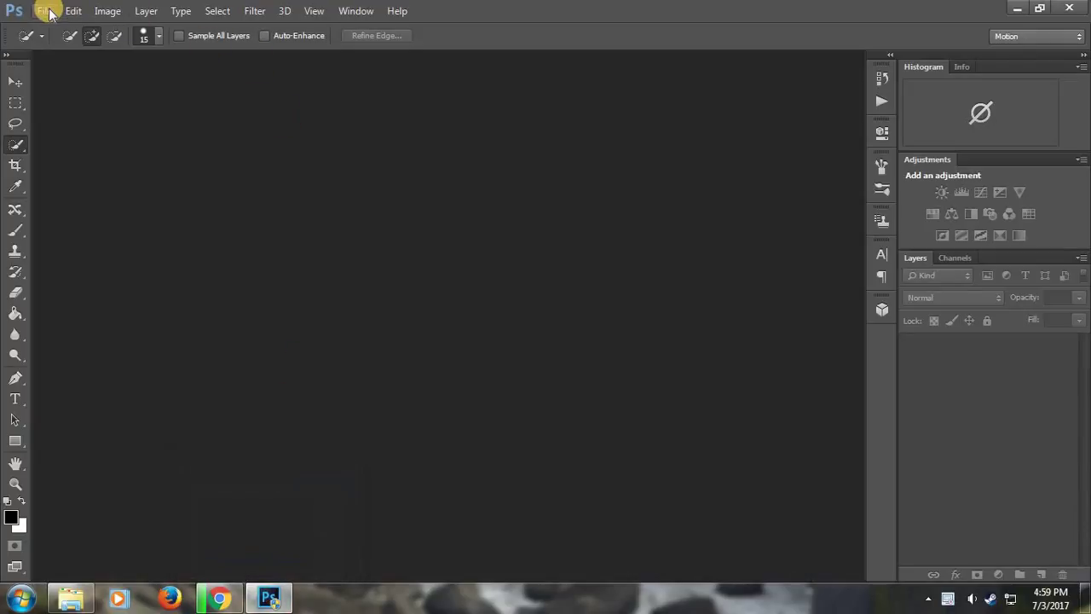
{"action": "left_click", "coordinate": [47, 11]}
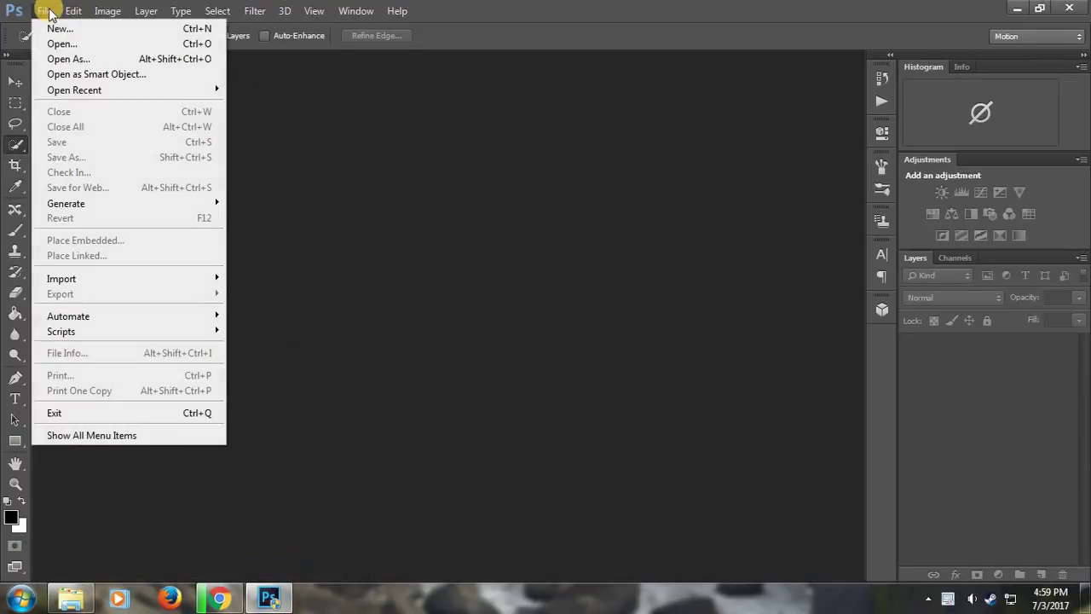
{"action": "left_click", "coordinate": [60, 43]}
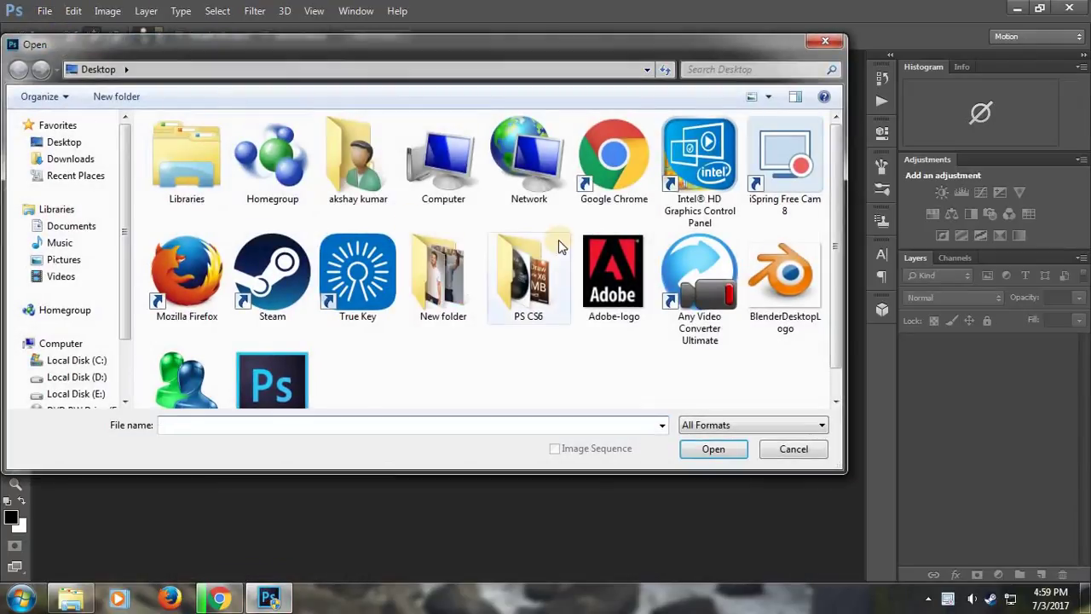
{"action": "double_click", "coordinate": [433, 289]}
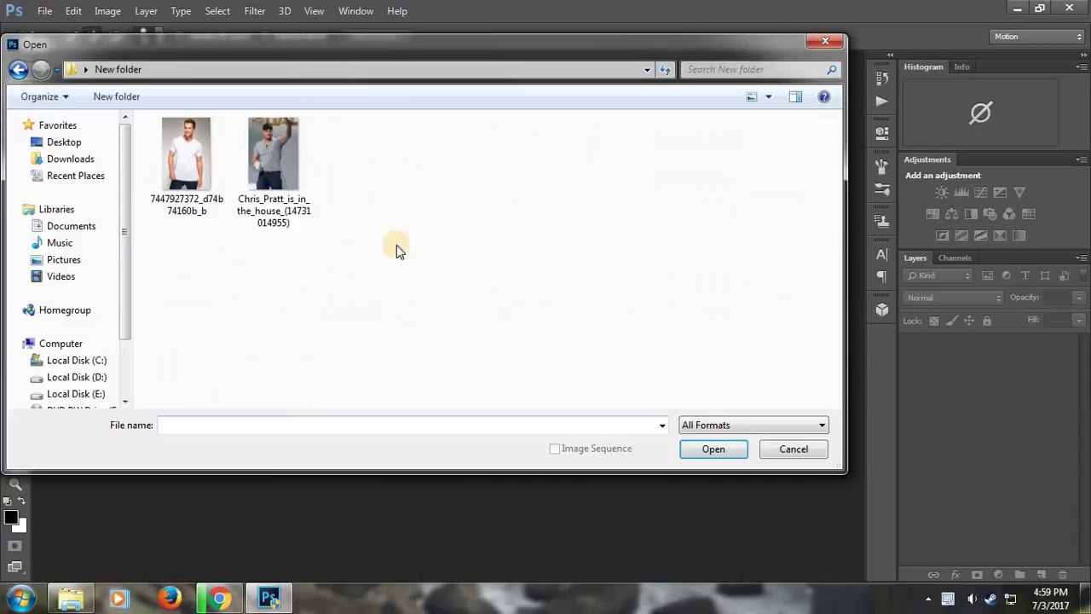
{"action": "left_click", "coordinate": [300, 207]}
{"action": "left_click", "coordinate": [694, 449]}
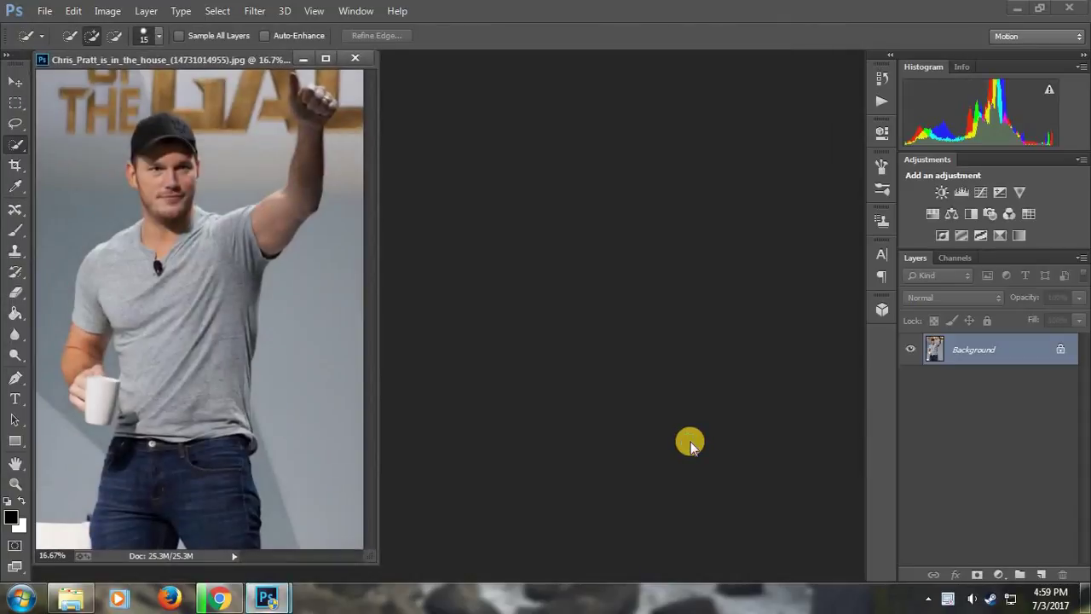
Dock the photo as a tab, fit it to screen, and choose the Quick Selection tool
{"action": "left_click_drag", "start_coordinate": [209, 59], "coordinate": [404, 56]}
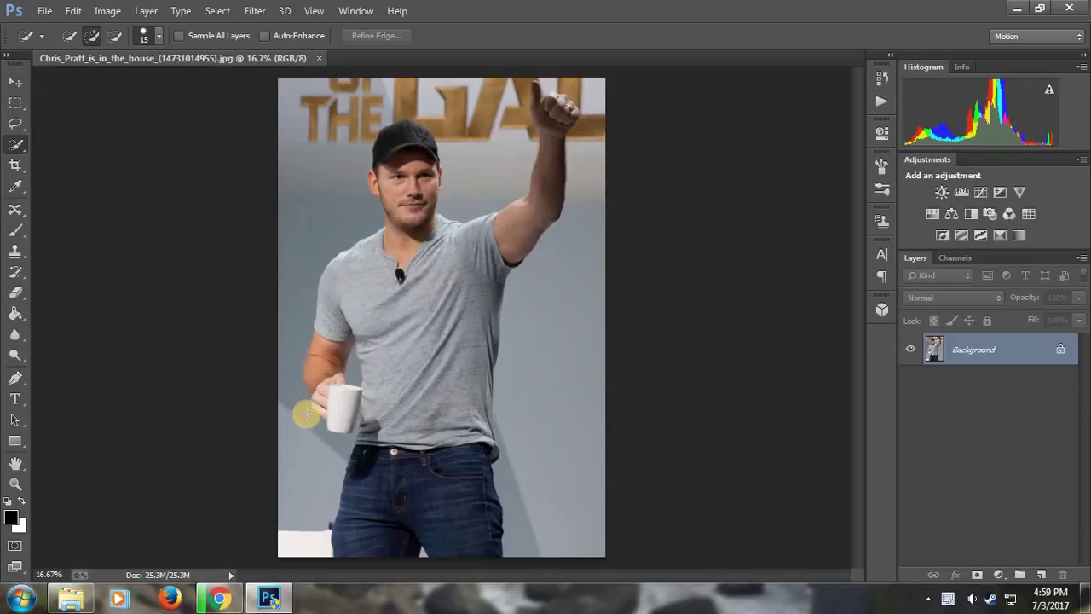
{"action": "left_click", "coordinate": [16, 463]}
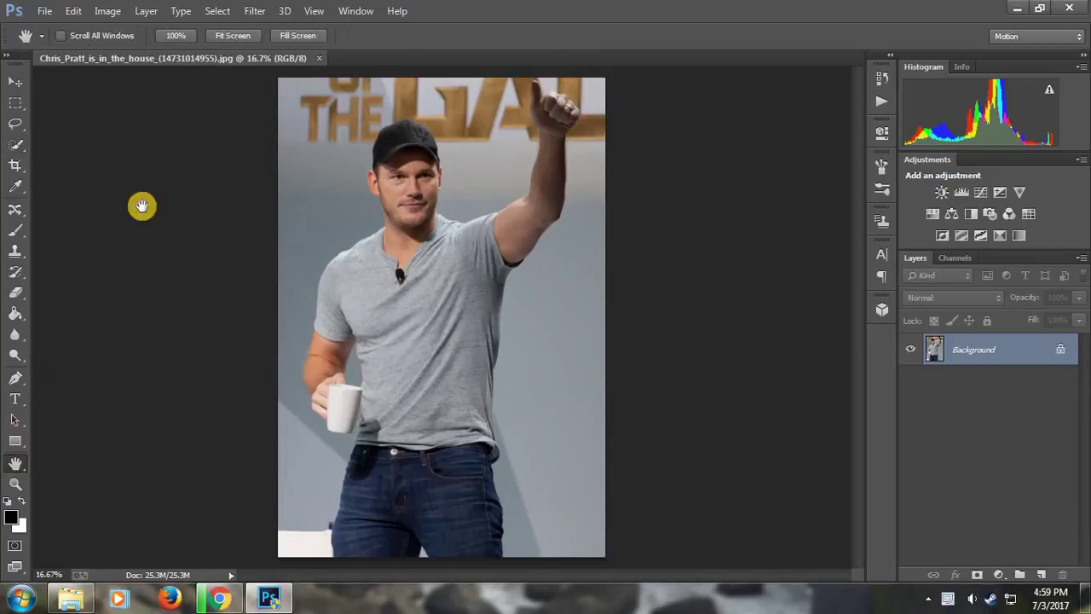
{"action": "left_click", "coordinate": [237, 38]}
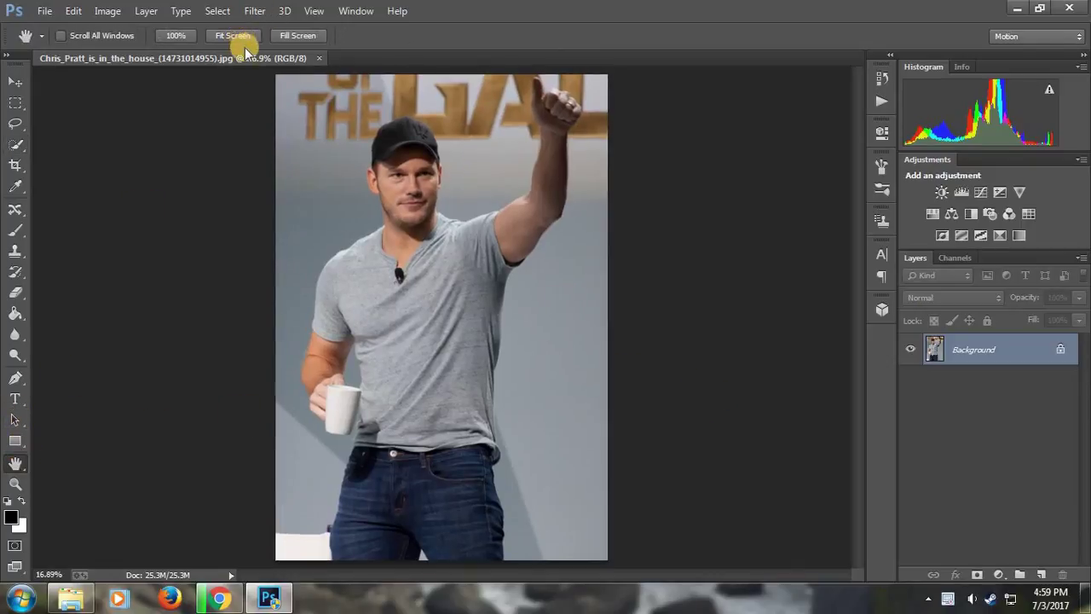
{"action": "left_click", "coordinate": [15, 145]}
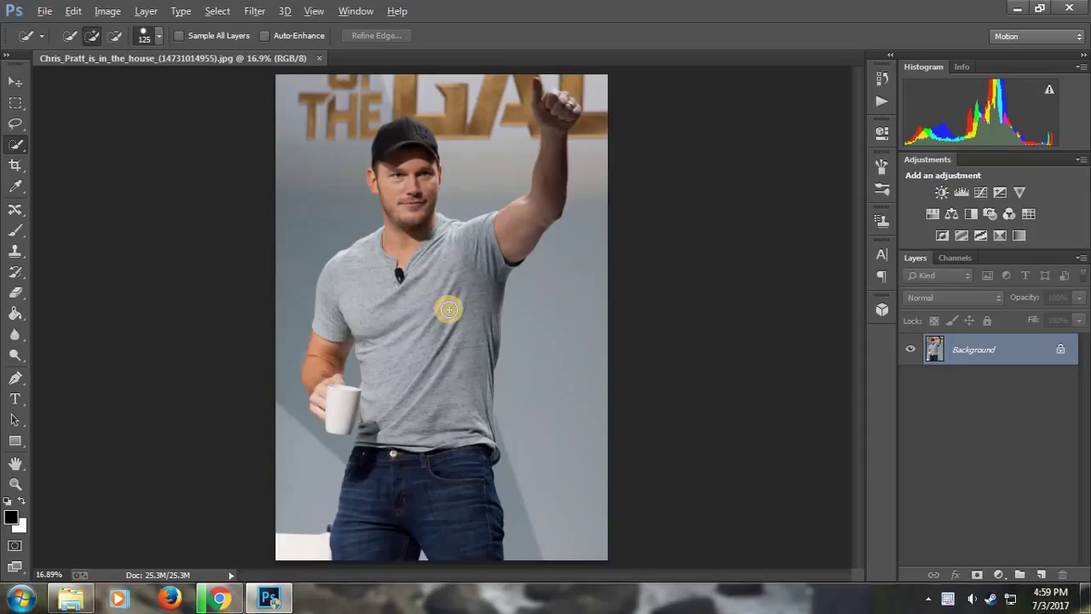
Zoom in and brush a Quick Selection over the shirt's chest area
{"action": "scroll", "coordinate": [450, 310], "scroll_direction": "up", "scroll_amount": 2}
{"action": "scroll", "coordinate": [449, 290], "scroll_direction": "up", "scroll_amount": 2}
{"action": "scroll", "coordinate": [449, 284], "scroll_direction": "up", "scroll_amount": 2}
{"action": "scroll", "coordinate": [449, 285], "scroll_direction": "up", "scroll_amount": 1}
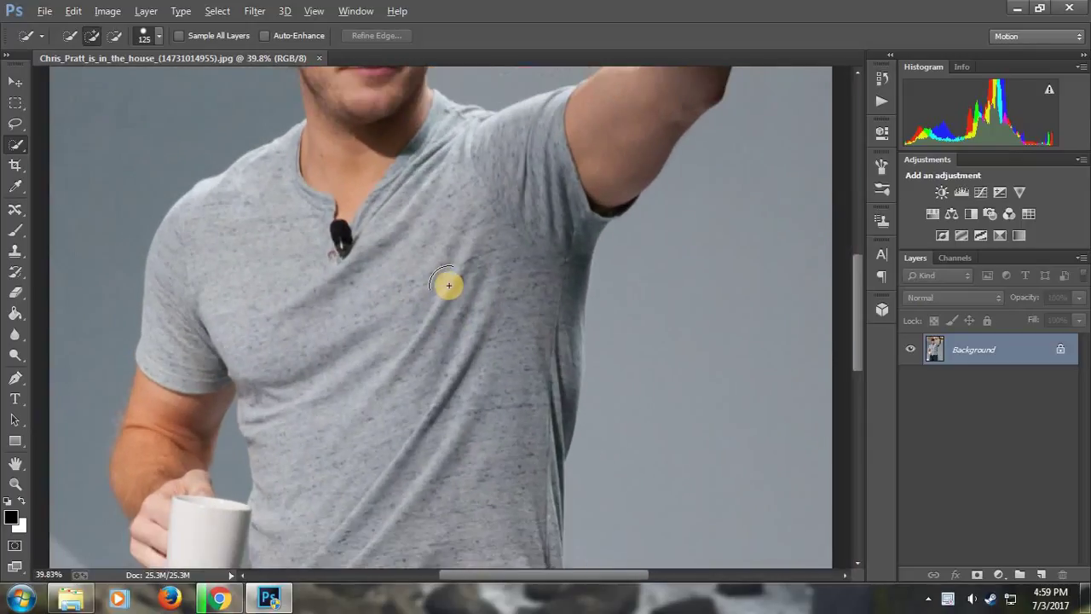
{"action": "scroll", "coordinate": [449, 285], "scroll_direction": "down", "scroll_amount": 1}
{"action": "mouse_move", "coordinate": [426, 227]}
{"action": "left_mouse_down"}
{"action": "mouse_move", "coordinate": [464, 164]}
{"action": "mouse_move", "coordinate": [517, 187]}
{"action": "mouse_move", "coordinate": [526, 254]}
{"action": "mouse_move", "coordinate": [398, 402]}
{"action": "mouse_move", "coordinate": [287, 290]}
{"action": "mouse_move", "coordinate": [272, 246]}
{"action": "mouse_move", "coordinate": [278, 288]}
{"action": "mouse_move", "coordinate": [303, 289]}
{"action": "left_mouse_up"}
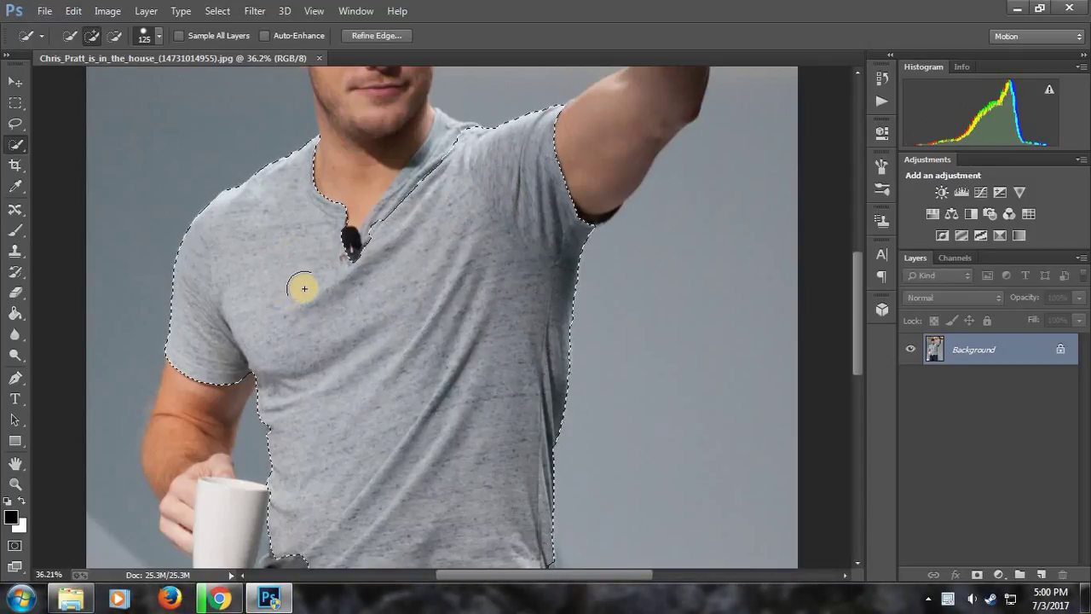
Extend the shirt selection along the right side of the V-neck collar
{"action": "scroll", "coordinate": [304, 288], "scroll_direction": "up", "scroll_amount": 2}
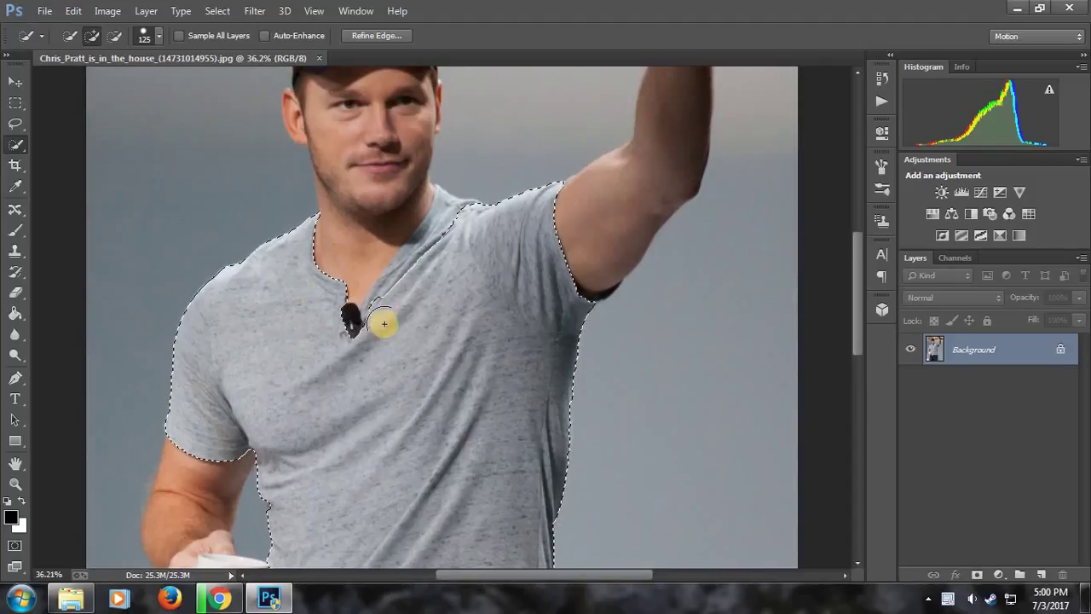
{"action": "mouse_move", "coordinate": [385, 323]}
{"action": "left_mouse_down"}
{"action": "mouse_move", "coordinate": [438, 238]}
{"action": "mouse_move", "coordinate": [457, 249]}
{"action": "left_mouse_up"}
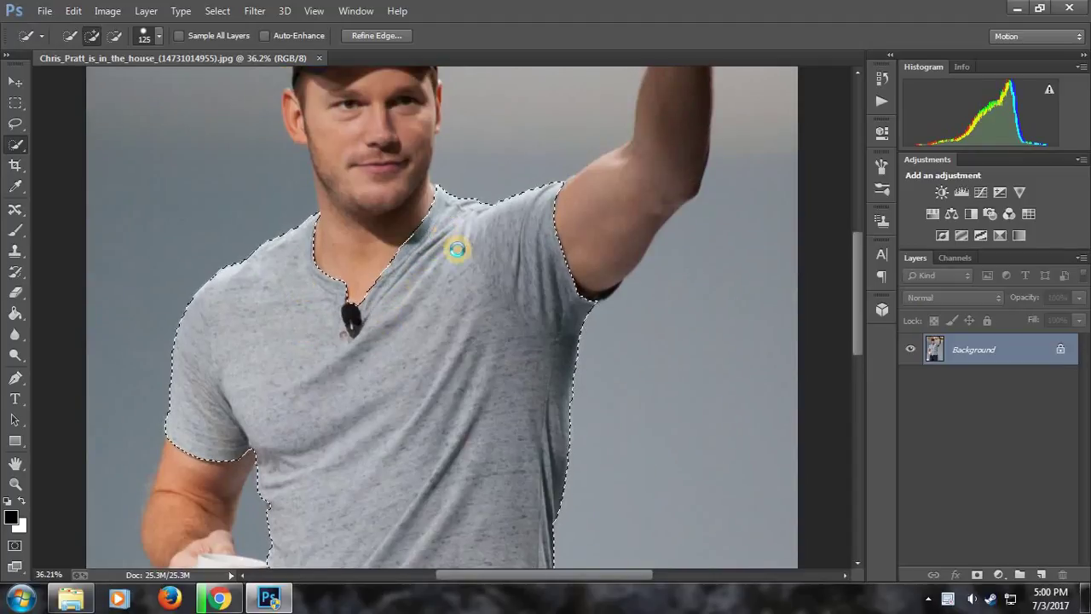
{"action": "scroll", "coordinate": [434, 316], "scroll_direction": "up", "scroll_amount": 1}
{"action": "scroll", "coordinate": [446, 316], "scroll_direction": "up", "scroll_amount": 1}
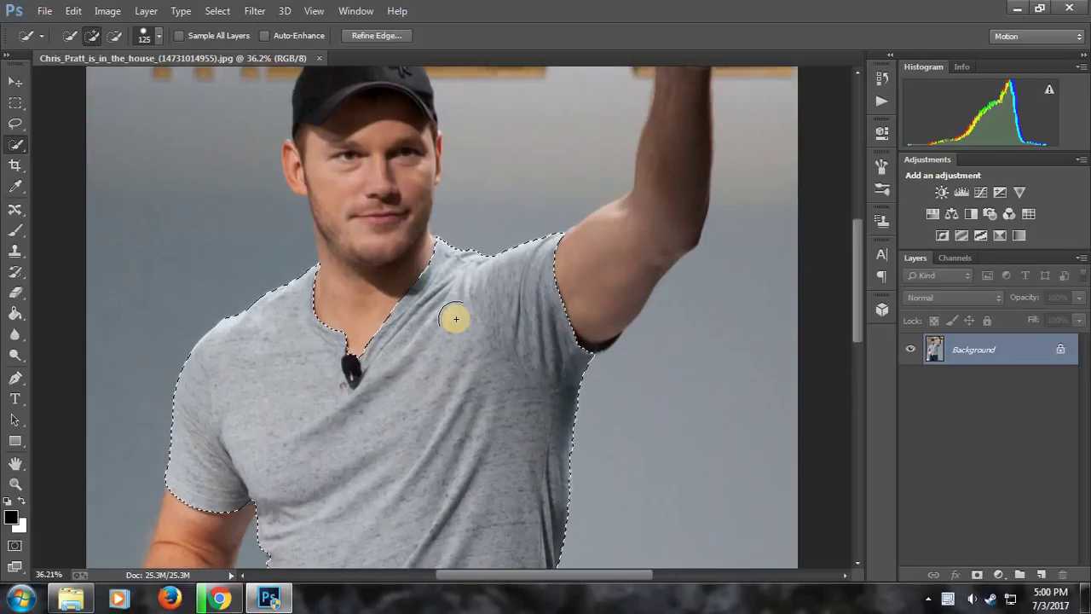
{"action": "scroll", "coordinate": [463, 319], "scroll_direction": "up", "scroll_amount": 1}
{"action": "scroll", "coordinate": [463, 319], "scroll_direction": "up", "scroll_amount": 1}
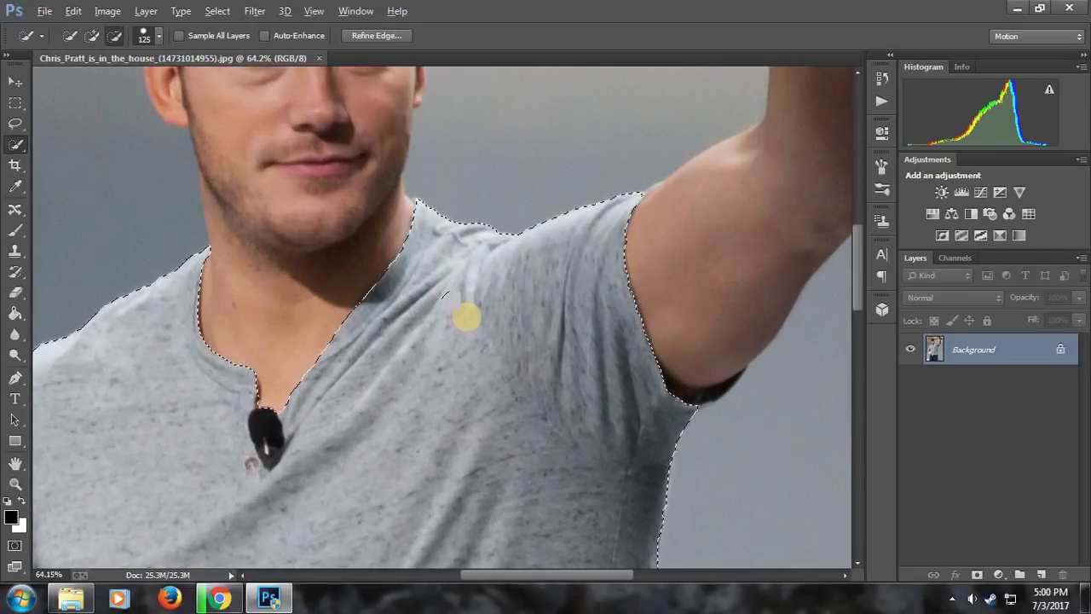
{"action": "scroll", "coordinate": [461, 314], "scroll_direction": "down", "scroll_amount": 1}
{"action": "scroll", "coordinate": [463, 316], "scroll_direction": "down", "scroll_amount": 1}
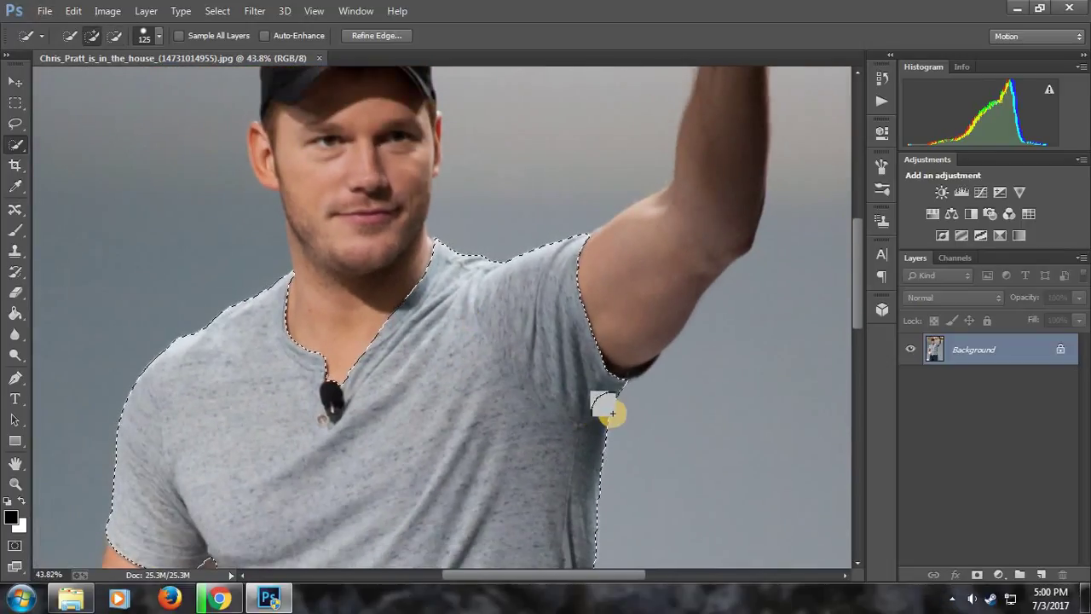
{"action": "scroll", "coordinate": [610, 405], "scroll_direction": "up", "scroll_amount": 2}
{"action": "scroll", "coordinate": [650, 361], "scroll_direction": "up", "scroll_amount": 1}
{"action": "scroll", "coordinate": [649, 362], "scroll_direction": "up", "scroll_amount": 1}
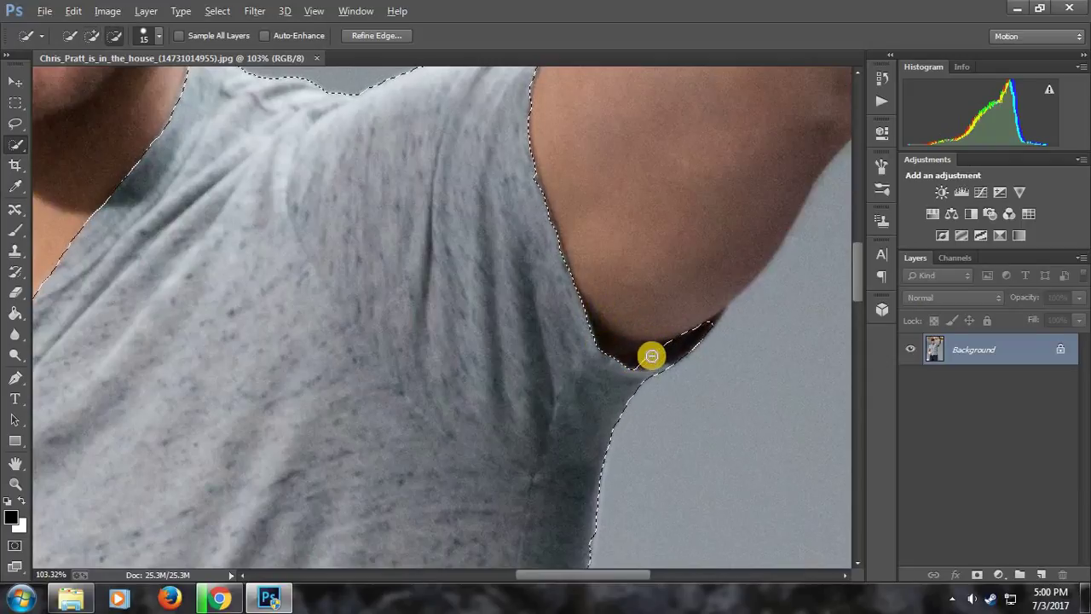
Add the shadowed armpit to the selection and clean up the shirt's right edge
{"action": "key", "text": "alt"}
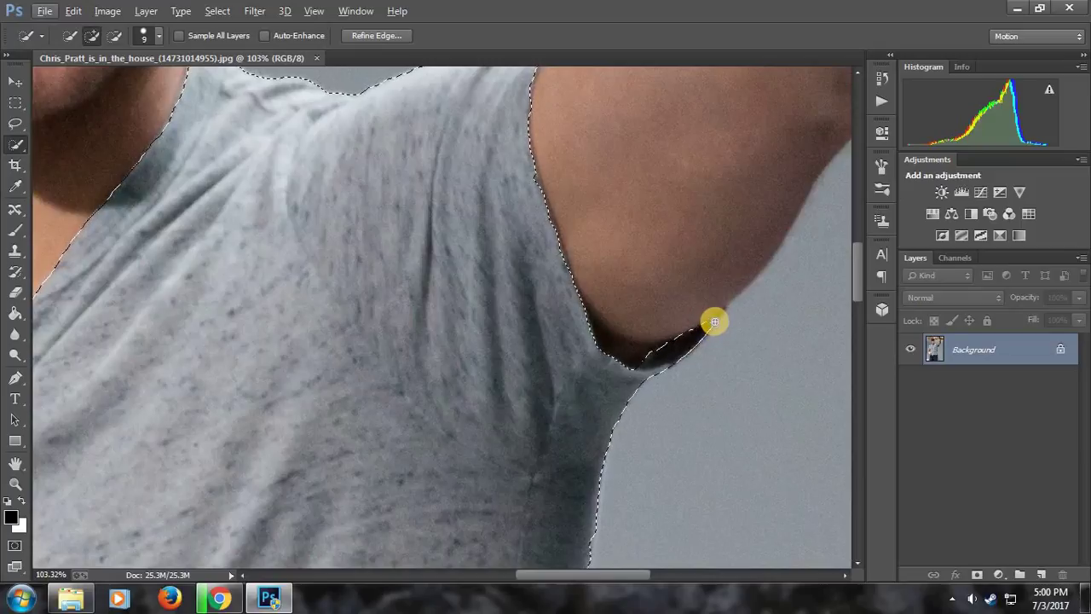
{"action": "left_click_drag", "start_coordinate": [717, 318], "coordinate": [682, 335]}
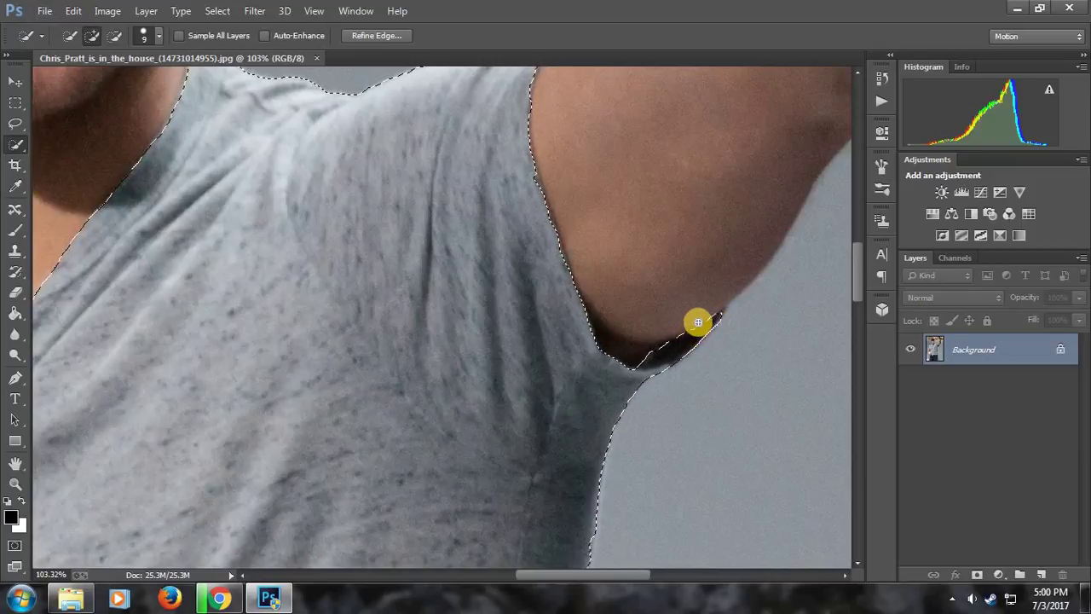
{"action": "scroll", "coordinate": [566, 341], "scroll_direction": "down", "scroll_amount": 5}
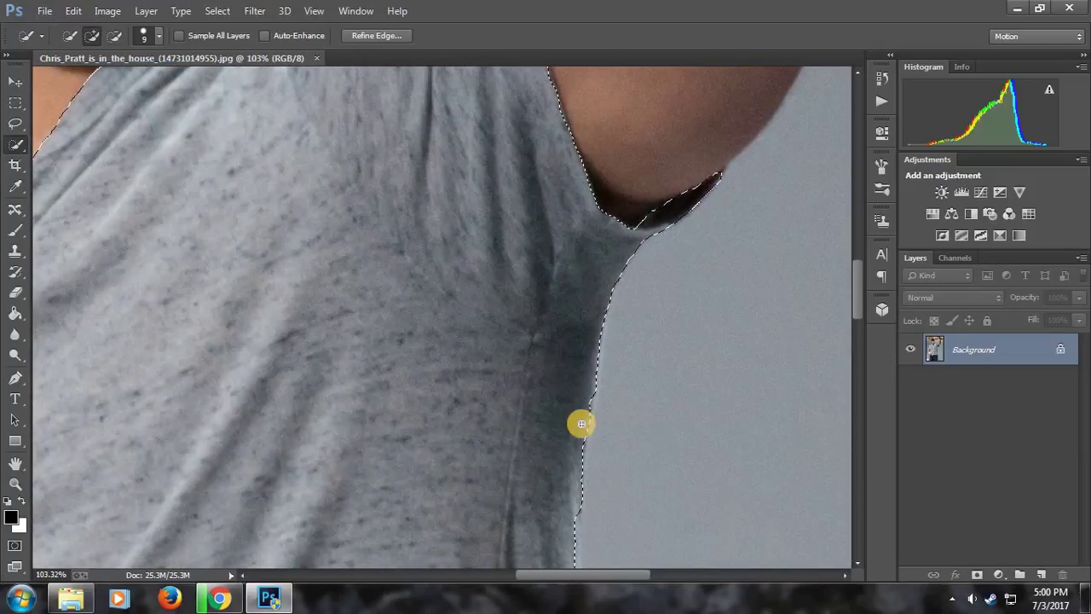
{"action": "scroll", "coordinate": [583, 416], "scroll_direction": "down", "scroll_amount": 3}
{"action": "scroll", "coordinate": [580, 409], "scroll_direction": "down", "scroll_amount": 3}
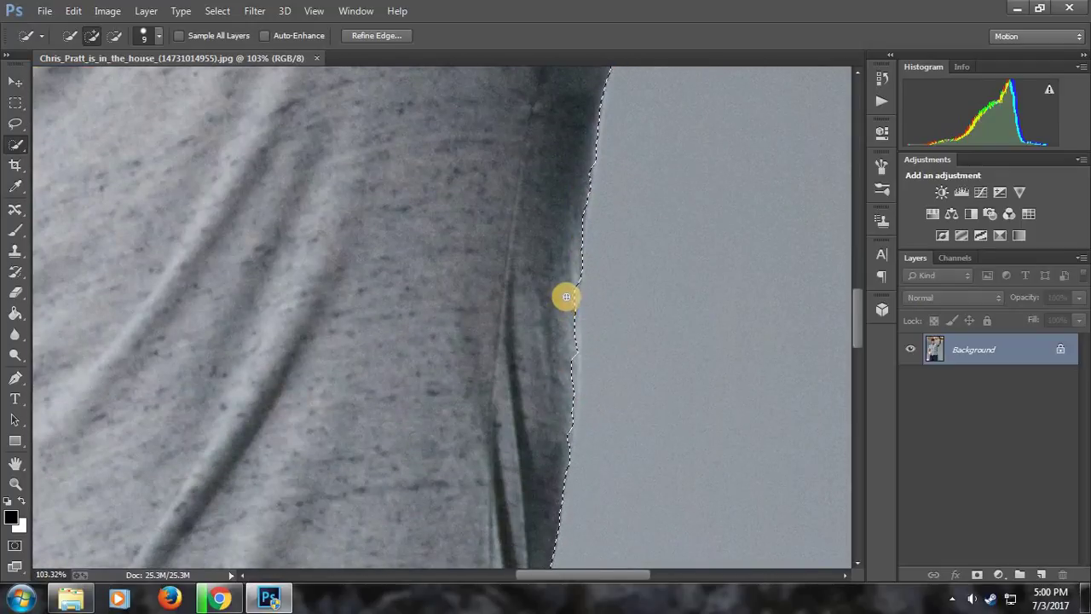
{"action": "key", "text": "bracketright"}
{"action": "key", "text": "bracketright"}
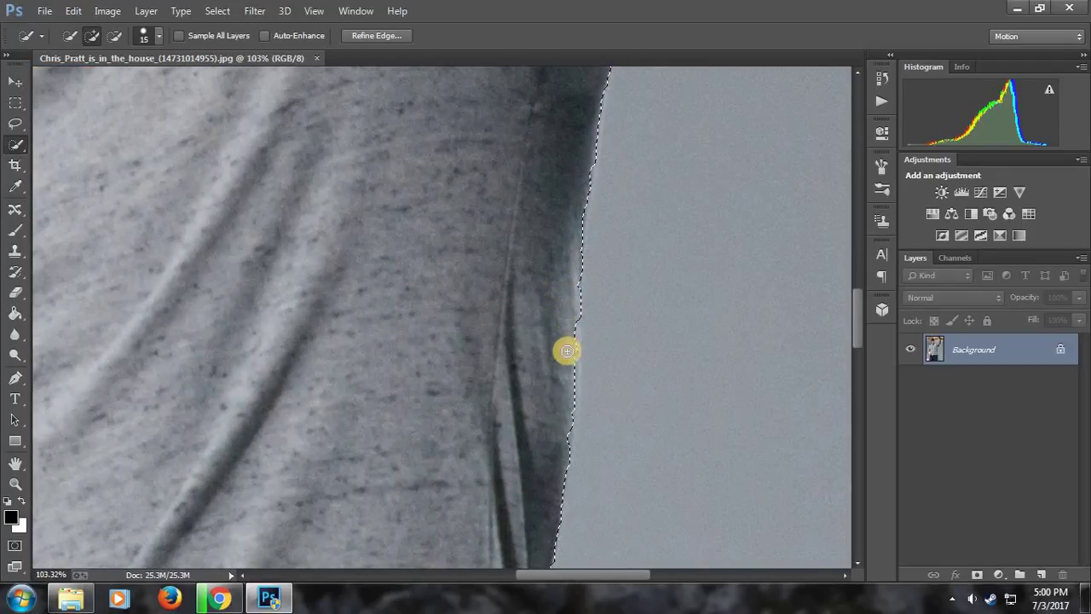
{"action": "left_click_drag", "start_coordinate": [574, 339], "coordinate": [596, 363]}
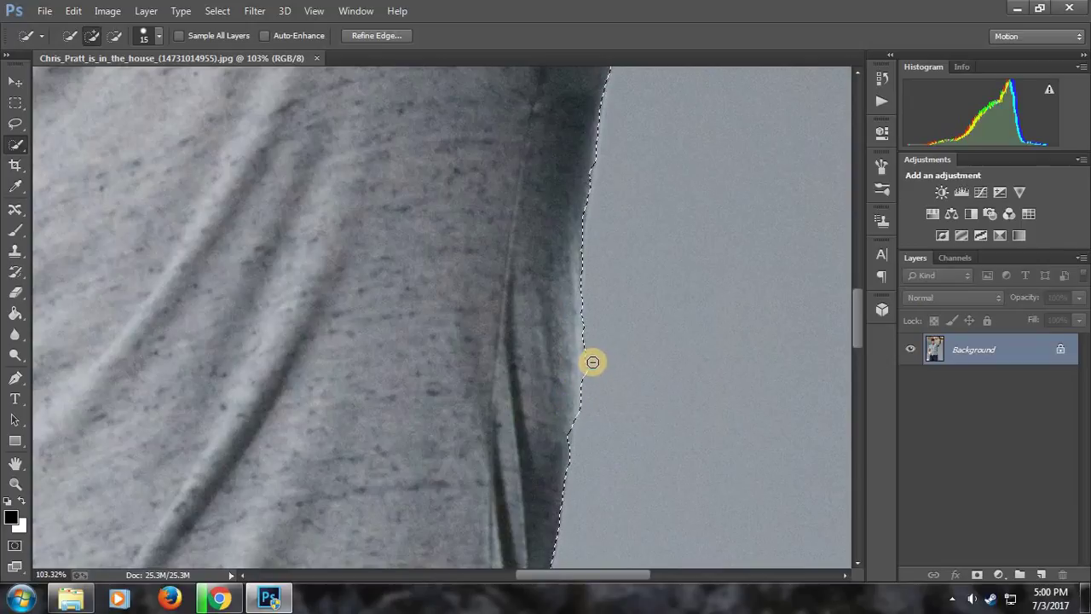
{"action": "left_click_drag", "start_coordinate": [593, 362], "coordinate": [592, 367]}
Add the shirt's lower right corner and hem fold over the jeans to the selection
{"action": "scroll", "coordinate": [596, 393], "scroll_direction": "down", "scroll_amount": 2}
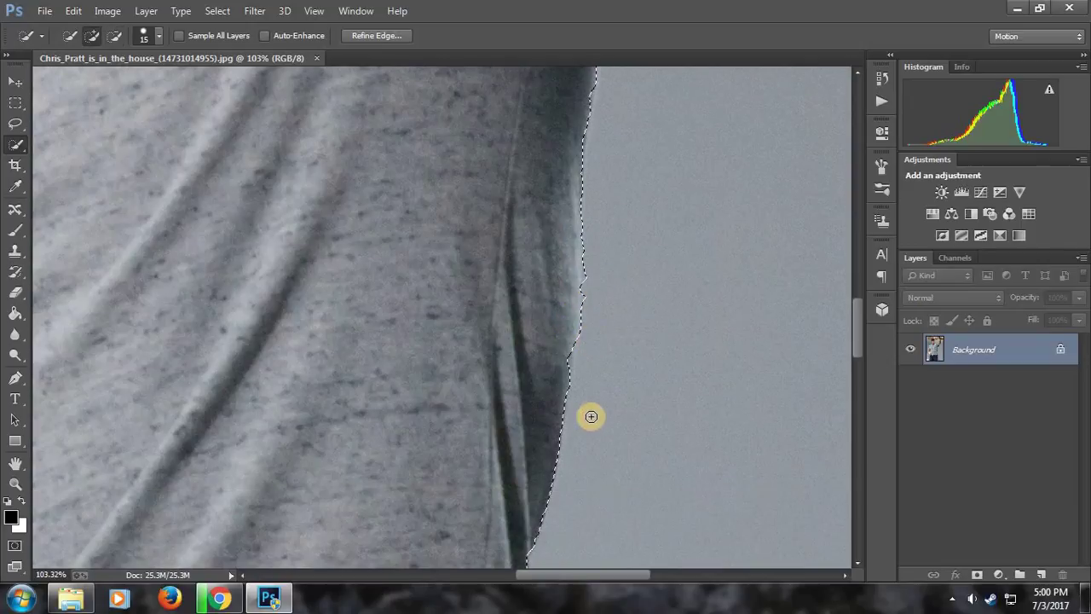
{"action": "scroll", "coordinate": [589, 414], "scroll_direction": "down", "scroll_amount": 2}
{"action": "scroll", "coordinate": [589, 414], "scroll_direction": "down", "scroll_amount": 2}
{"action": "scroll", "coordinate": [582, 411], "scroll_direction": "down", "scroll_amount": 2}
{"action": "scroll", "coordinate": [579, 415], "scroll_direction": "down", "scroll_amount": 2}
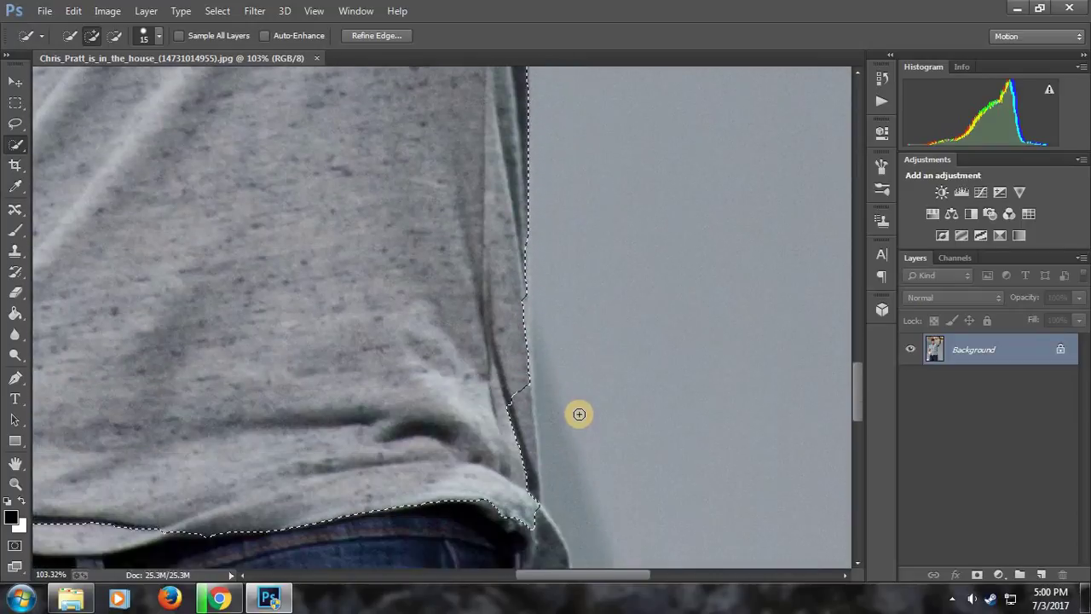
{"action": "scroll", "coordinate": [577, 411], "scroll_direction": "down", "scroll_amount": 2}
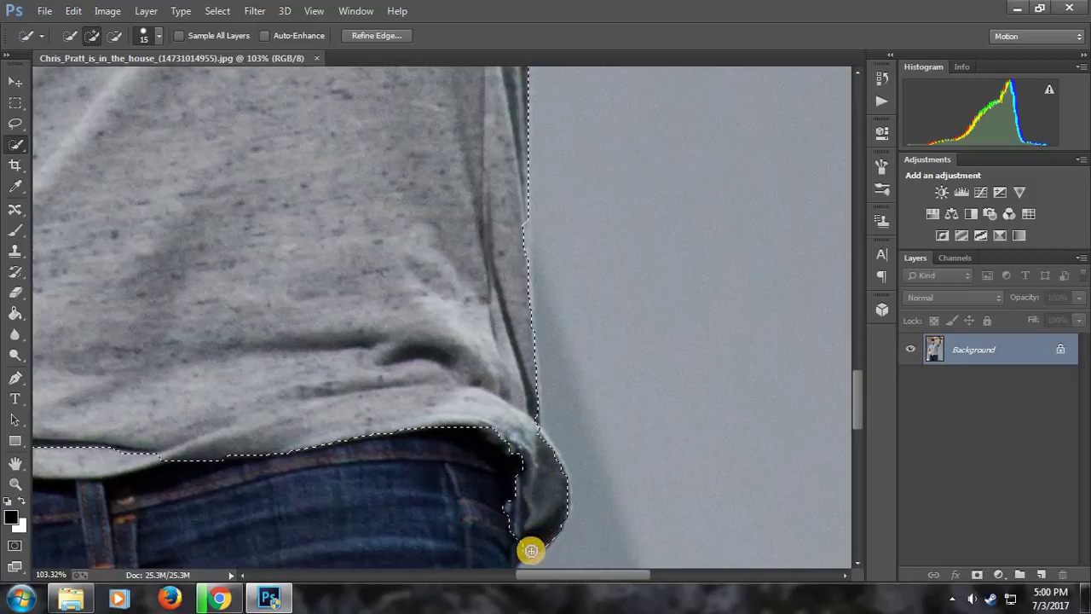
{"action": "left_click_drag", "start_coordinate": [530, 551], "coordinate": [533, 528]}
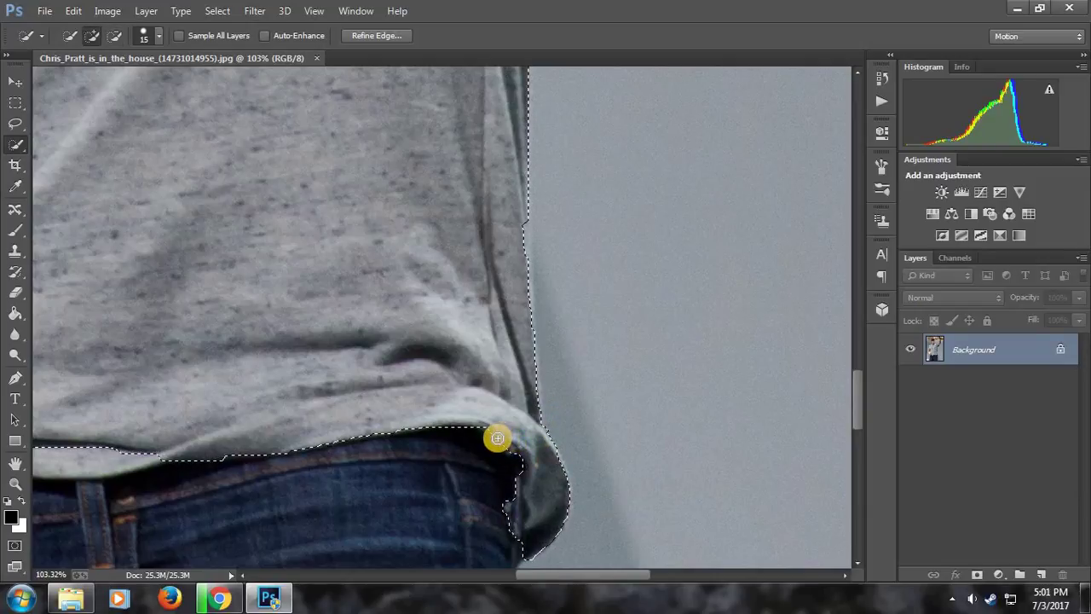
{"action": "scroll", "coordinate": [546, 498], "scroll_direction": "down", "scroll_amount": 2}
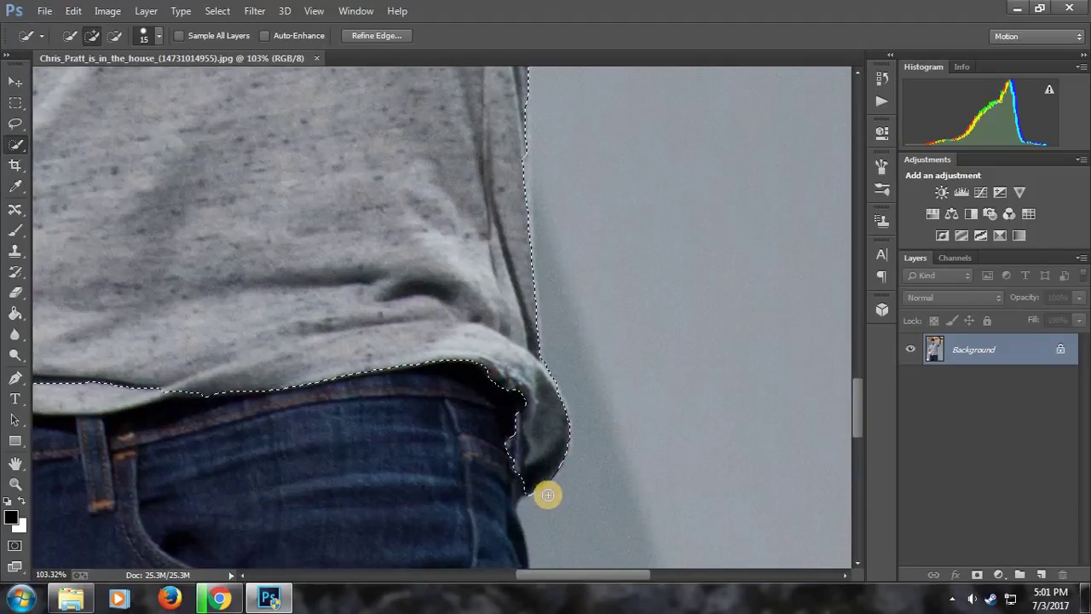
Extend the selection along the lower hem and up the shirt's left side
{"action": "key", "text": "alt"}
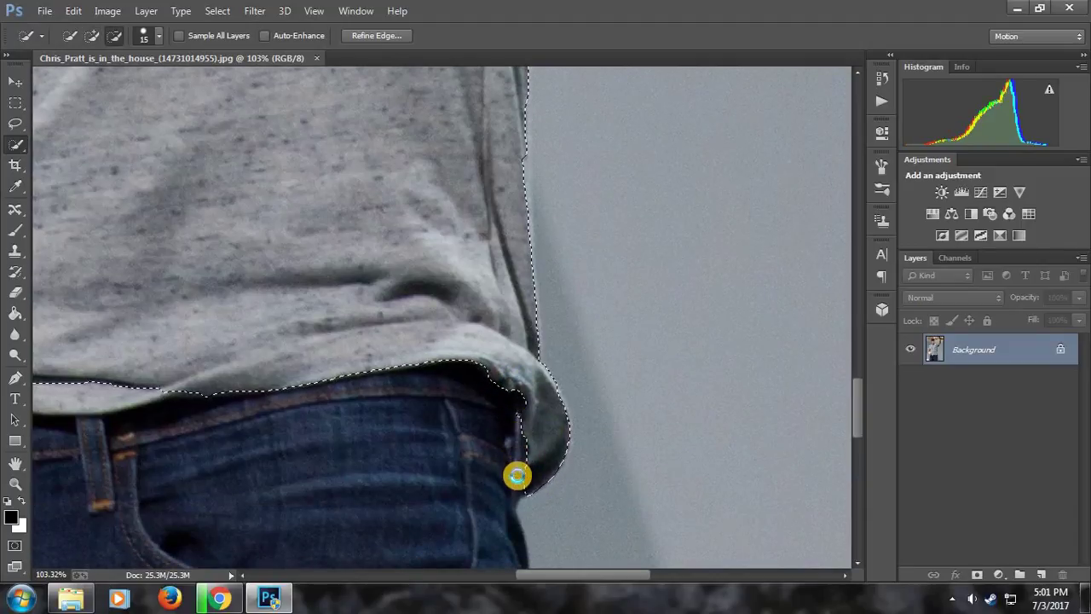
{"action": "left_click_drag", "start_coordinate": [491, 399], "coordinate": [686, 412]}
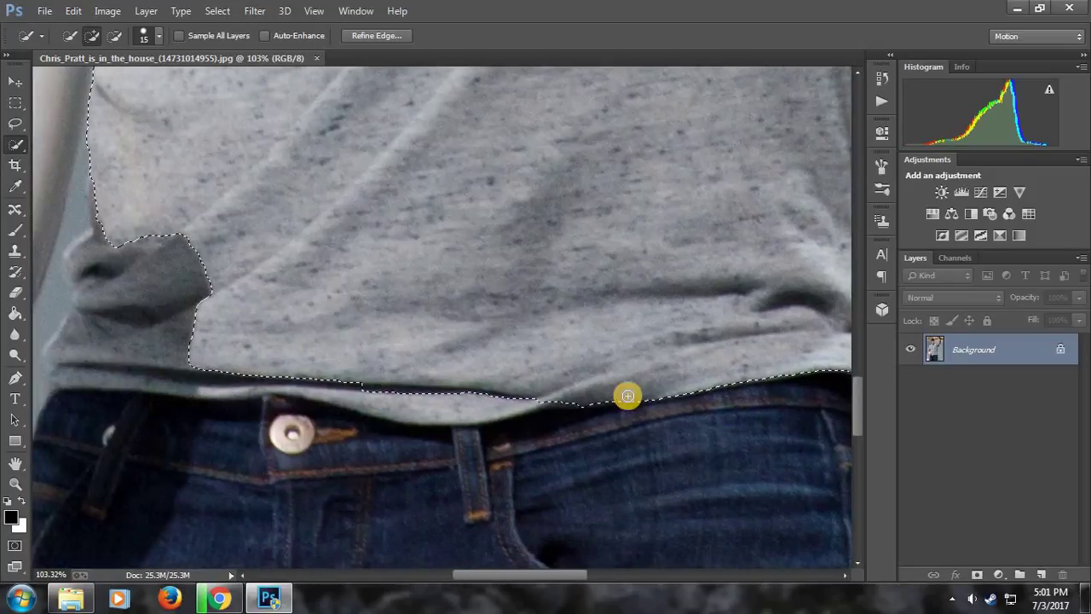
{"action": "mouse_move", "coordinate": [571, 407]}
{"action": "left_mouse_down"}
{"action": "mouse_move", "coordinate": [252, 377]}
{"action": "mouse_move", "coordinate": [573, 416]}
{"action": "left_mouse_up"}
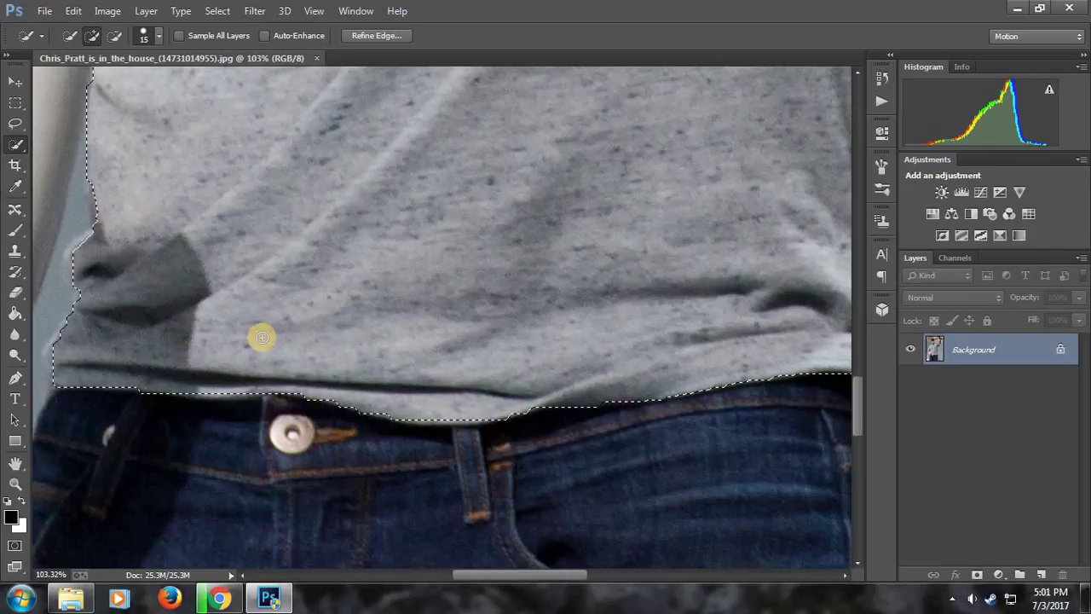
{"action": "scroll", "coordinate": [558, 405], "scroll_direction": "down", "scroll_amount": 1}
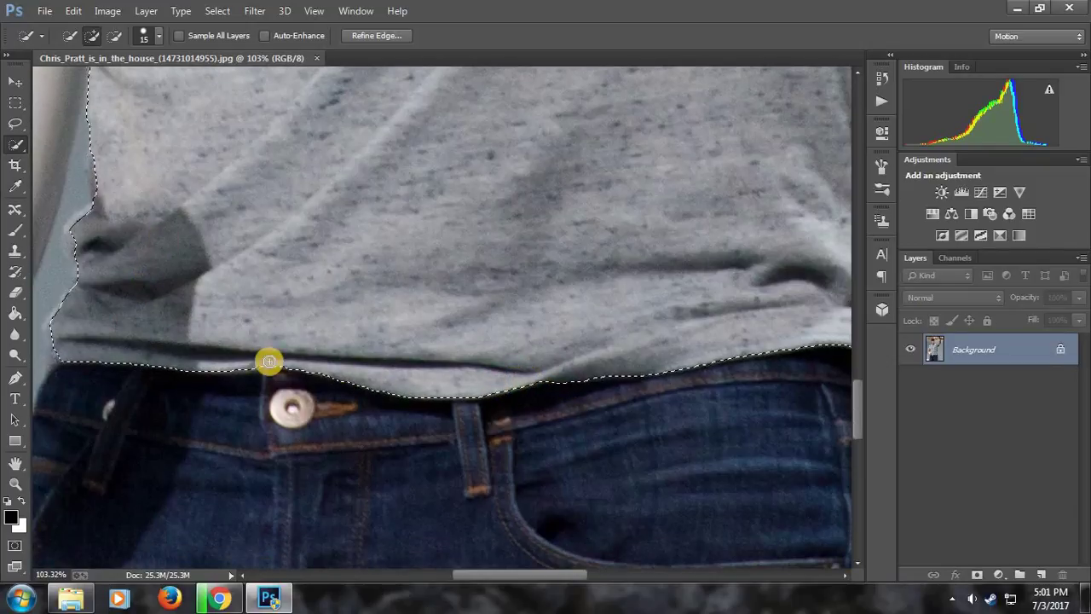
{"action": "scroll", "coordinate": [524, 407], "scroll_direction": "left", "scroll_amount": 5}
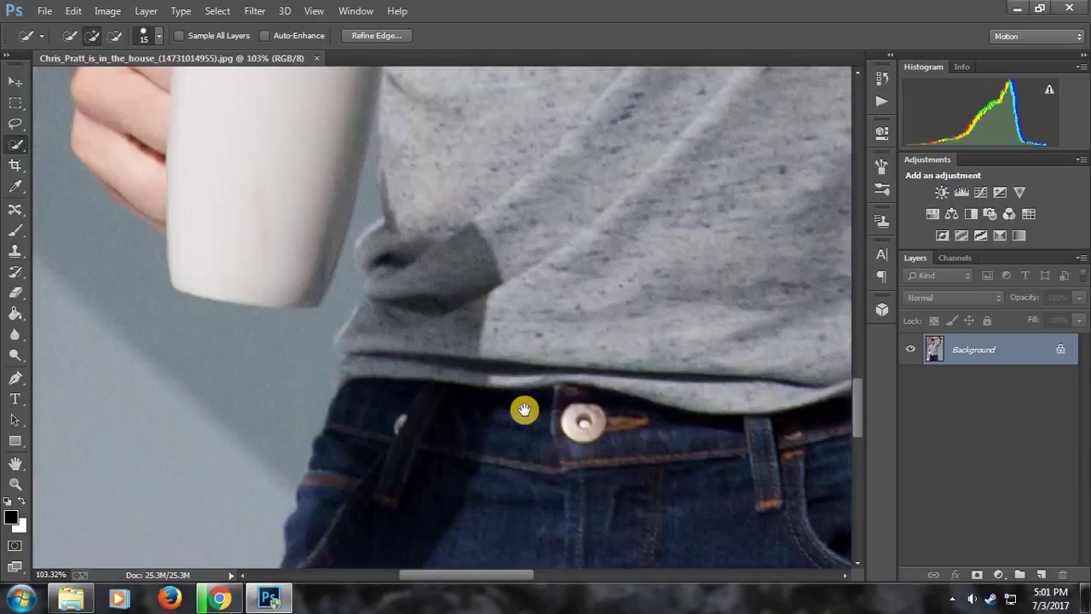
{"action": "mouse_move", "coordinate": [444, 370]}
{"action": "left_mouse_down"}
{"action": "mouse_move", "coordinate": [422, 287]}
{"action": "mouse_move", "coordinate": [410, 329]}
{"action": "mouse_move", "coordinate": [461, 172]}
{"action": "left_mouse_up"}
Subtract the coffee mug from the selection beside the shirt's left edge
{"action": "scroll", "coordinate": [492, 243], "scroll_direction": "up", "scroll_amount": 3}
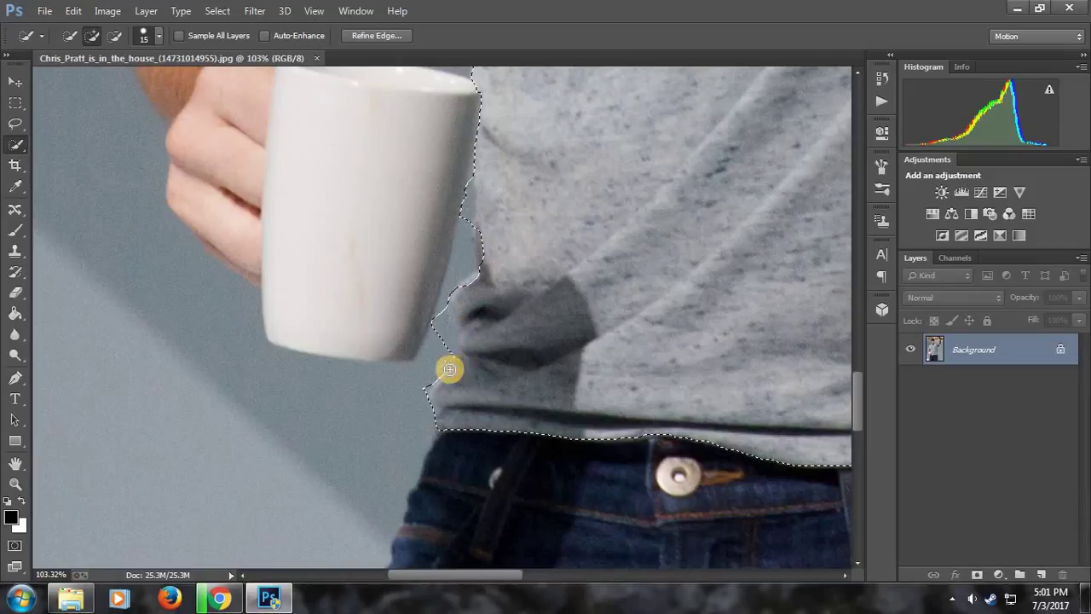
{"action": "key", "text": "alt"}
{"action": "scroll", "coordinate": [517, 352], "scroll_direction": "up", "scroll_amount": 3}
{"action": "scroll", "coordinate": [515, 353], "scroll_direction": "up", "scroll_amount": 2}
{"action": "key", "text": "alt"}
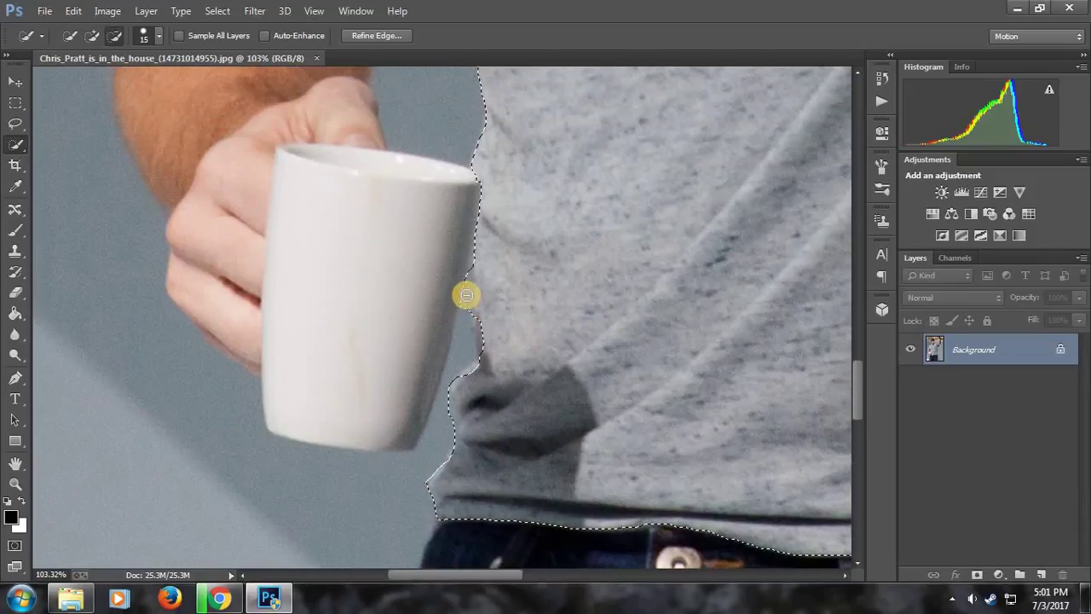
{"action": "mouse_move", "coordinate": [466, 304]}
{"action": "left_mouse_down"}
{"action": "mouse_move", "coordinate": [484, 319]}
{"action": "mouse_move", "coordinate": [474, 370]}
{"action": "left_mouse_up"}
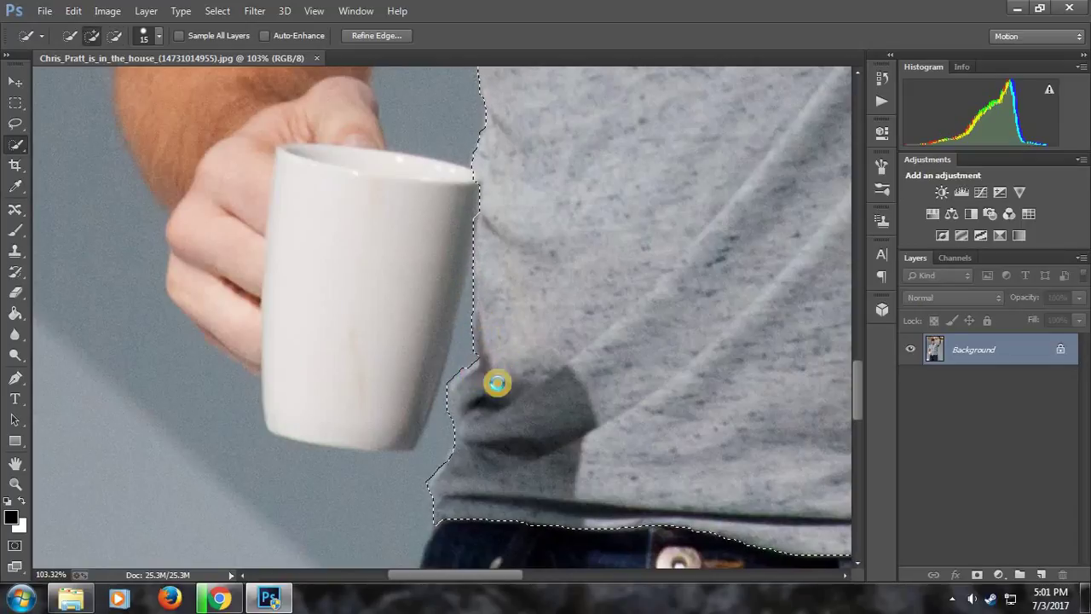
{"action": "scroll", "coordinate": [523, 392], "scroll_direction": "up", "scroll_amount": 1}
{"action": "scroll", "coordinate": [524, 393], "scroll_direction": "up", "scroll_amount": 2}
{"action": "scroll", "coordinate": [525, 393], "scroll_direction": "up", "scroll_amount": 3}
Extend the selection up the sleeve and reshape its edge at the armpit
{"action": "scroll", "coordinate": [525, 393], "scroll_direction": "up", "scroll_amount": 2}
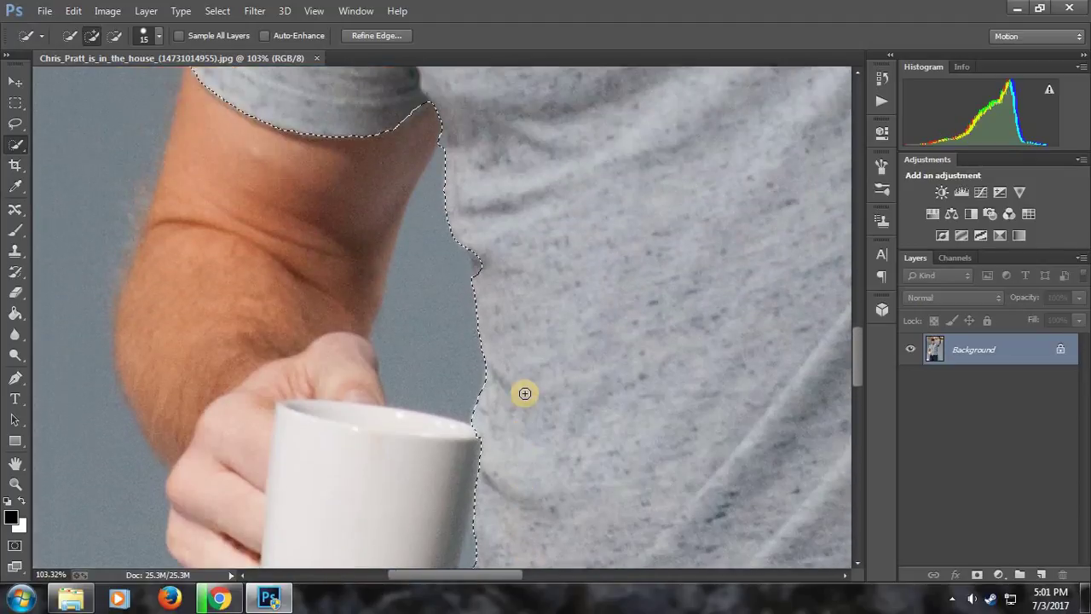
{"action": "mouse_move", "coordinate": [494, 305]}
{"action": "left_mouse_down"}
{"action": "mouse_move", "coordinate": [411, 180]}
{"action": "mouse_move", "coordinate": [389, 415]}
{"action": "left_mouse_up"}
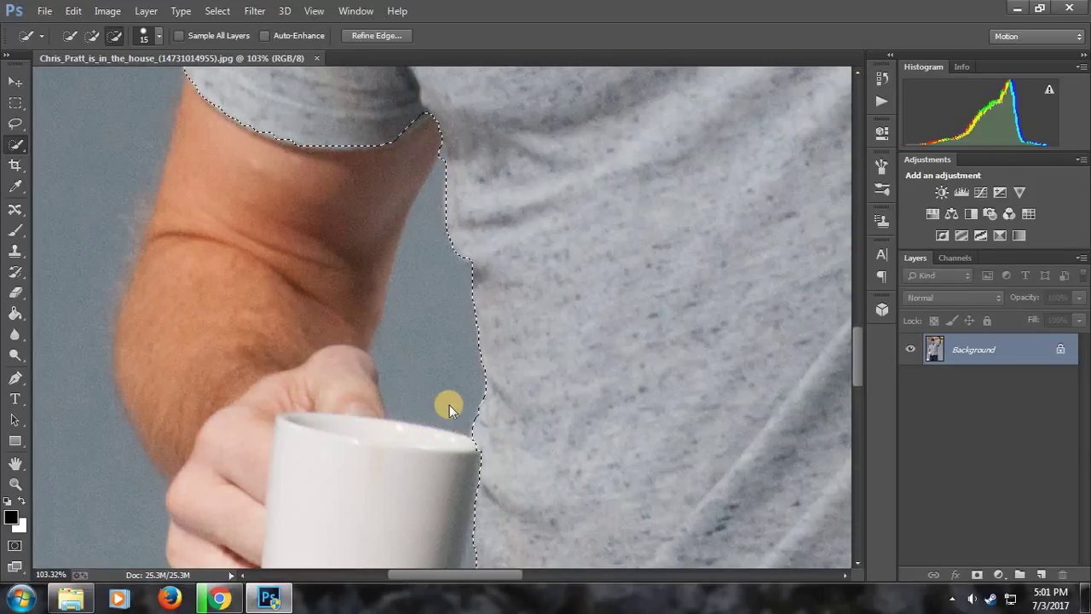
{"action": "scroll", "coordinate": [452, 397], "scroll_direction": "up", "scroll_amount": 2}
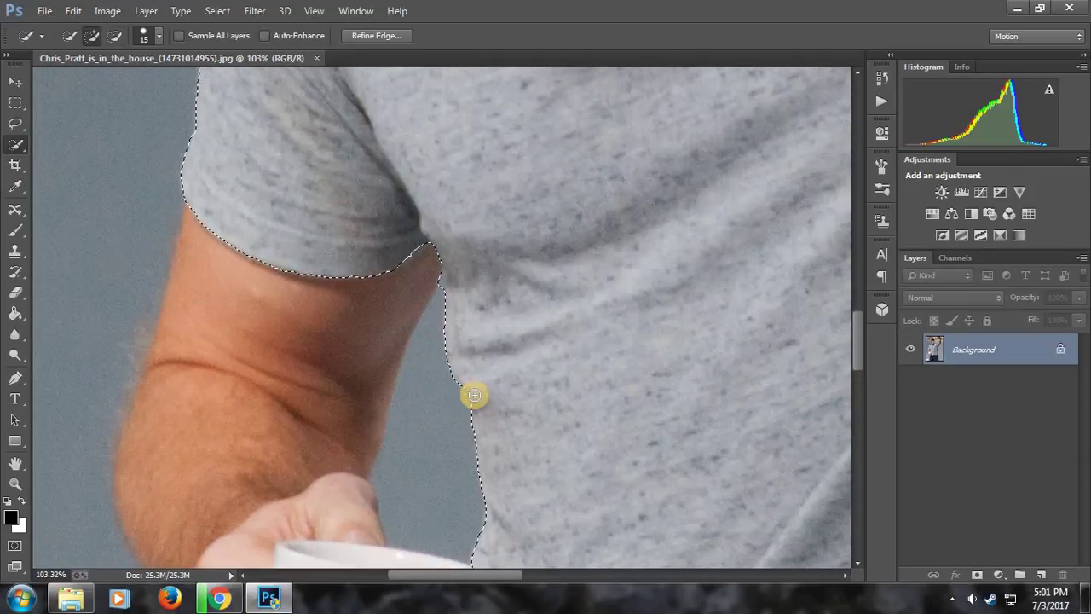
{"action": "scroll", "coordinate": [463, 358], "scroll_direction": "up", "scroll_amount": 1}
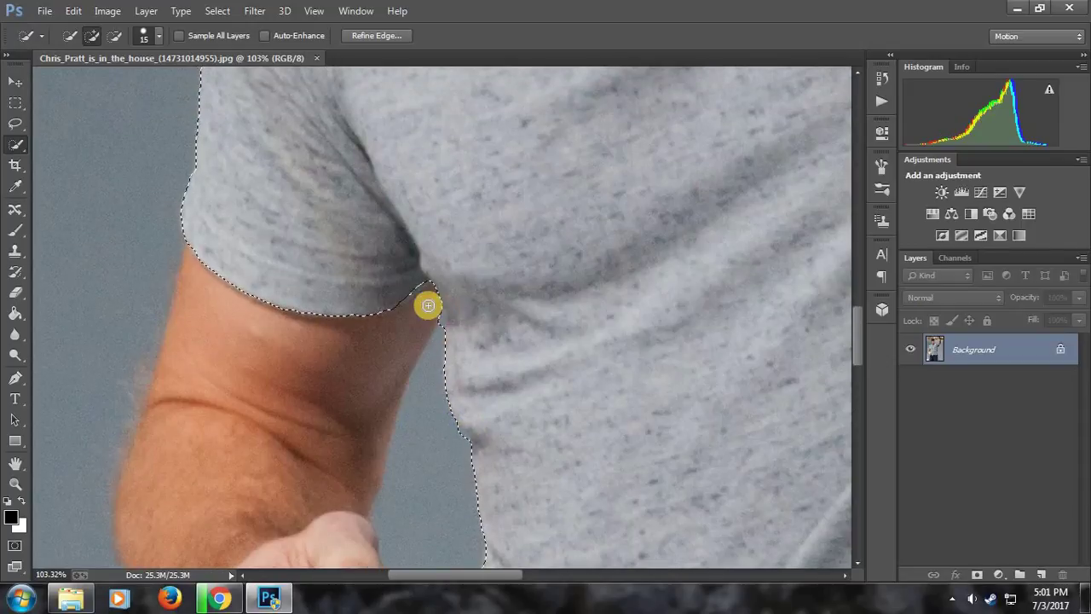
{"action": "left_click_drag", "start_coordinate": [418, 287], "coordinate": [407, 292]}
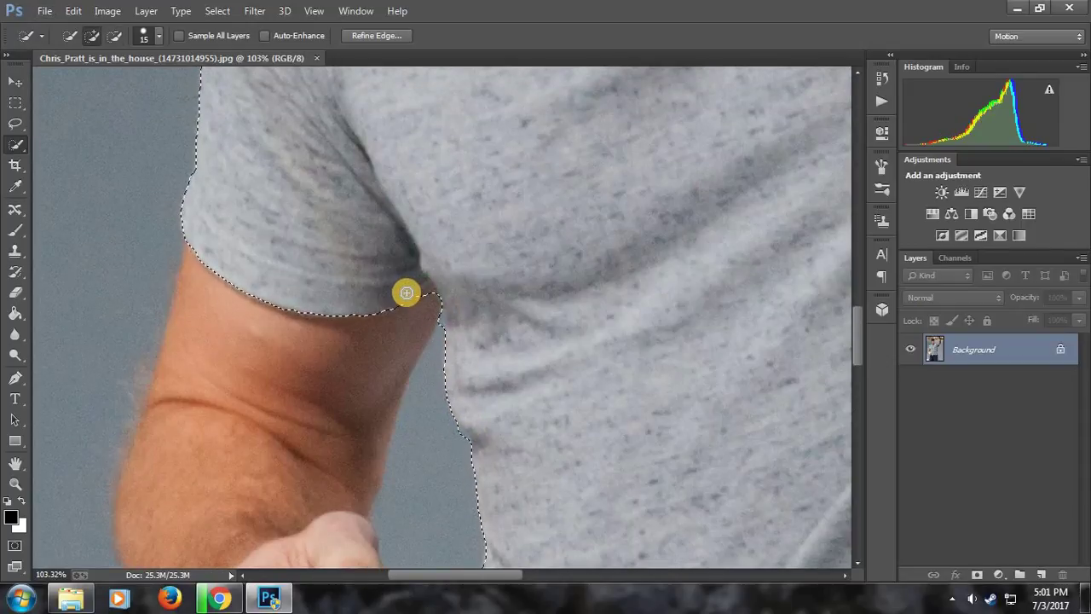
{"action": "left_click", "coordinate": [431, 298]}
{"action": "left_click", "coordinate": [432, 297]}
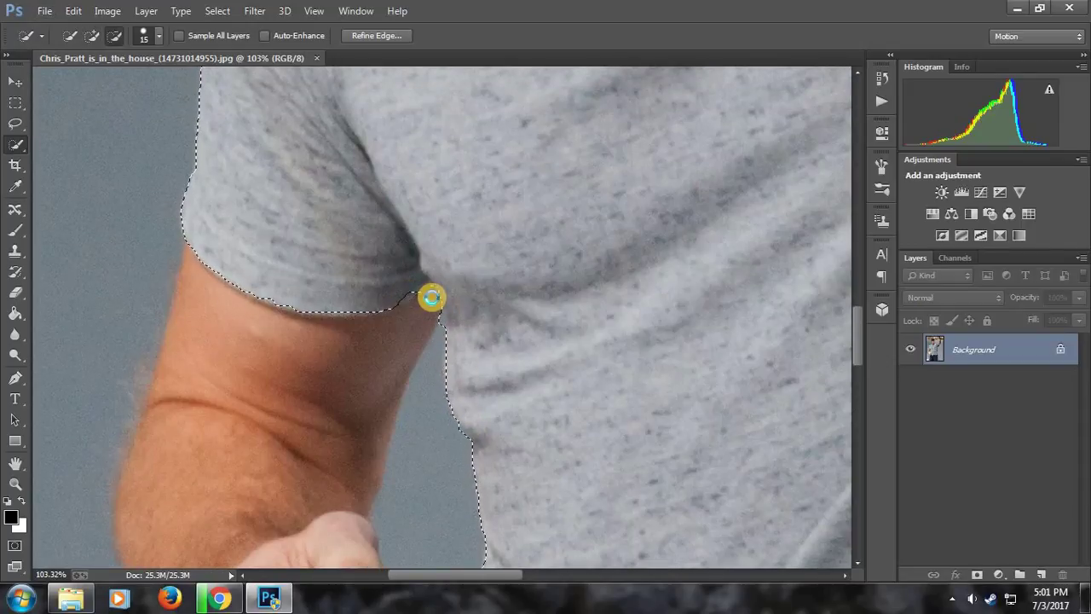
Subtract the arm along the armpit and the microphone clip from the selection
{"action": "scroll", "coordinate": [474, 422], "scroll_direction": "up", "scroll_amount": 1}
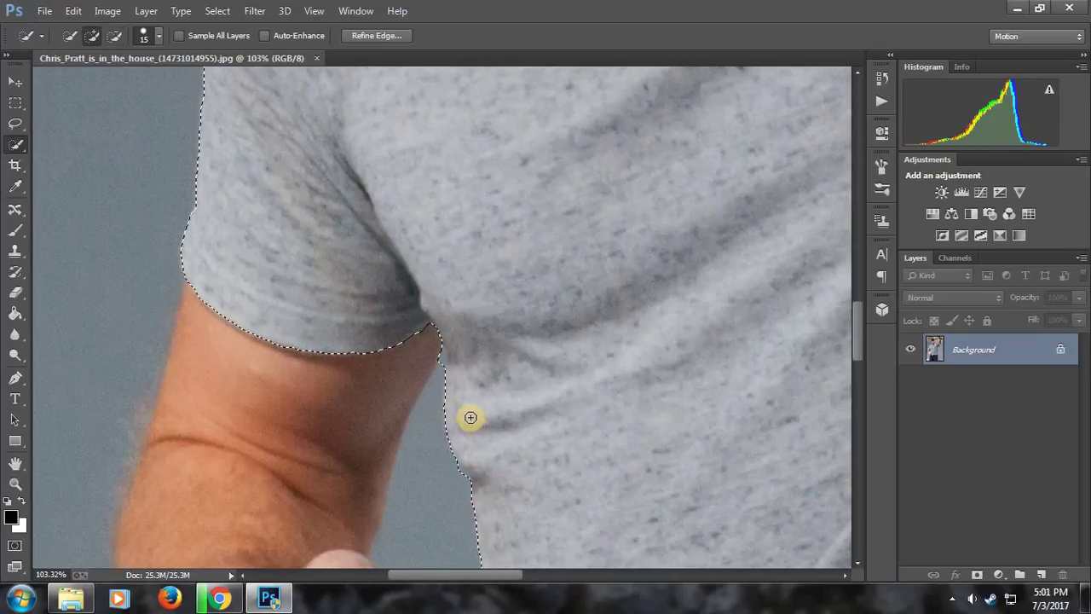
{"action": "key", "text": "alt"}
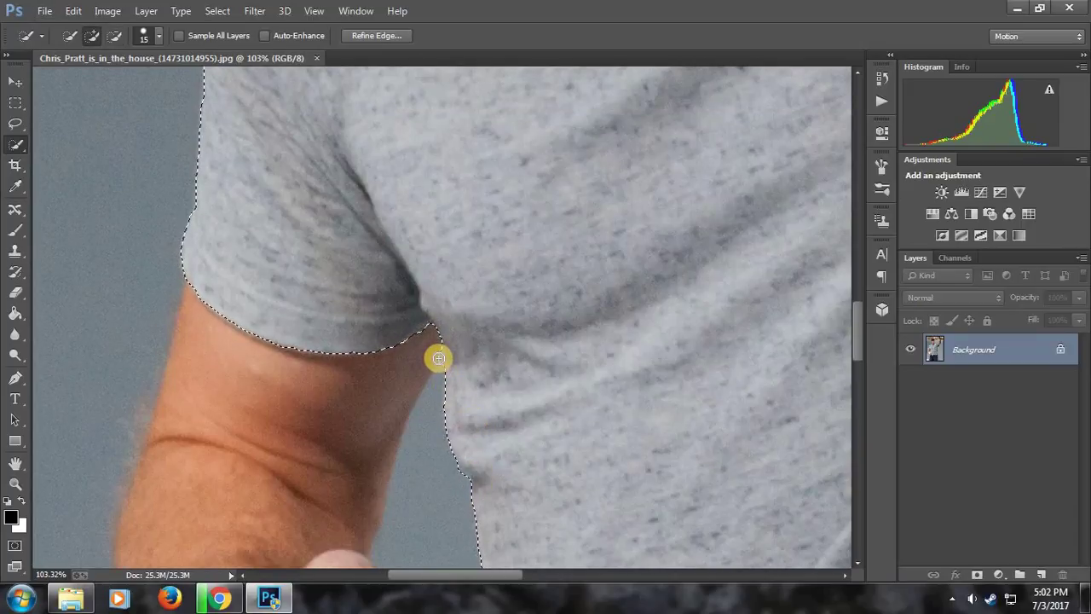
{"action": "left_click_drag", "start_coordinate": [438, 359], "coordinate": [438, 451]}
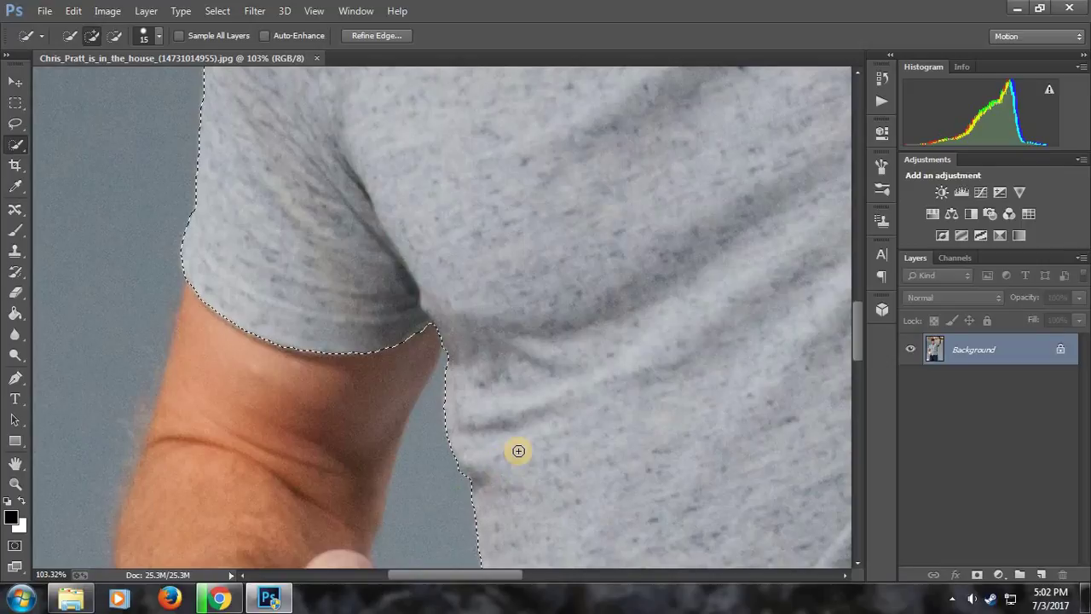
{"action": "scroll", "coordinate": [495, 253], "scroll_direction": "up", "scroll_amount": 2}
{"action": "scroll", "coordinate": [494, 253], "scroll_direction": "up", "scroll_amount": 2}
{"action": "scroll", "coordinate": [498, 255], "scroll_direction": "up", "scroll_amount": 2}
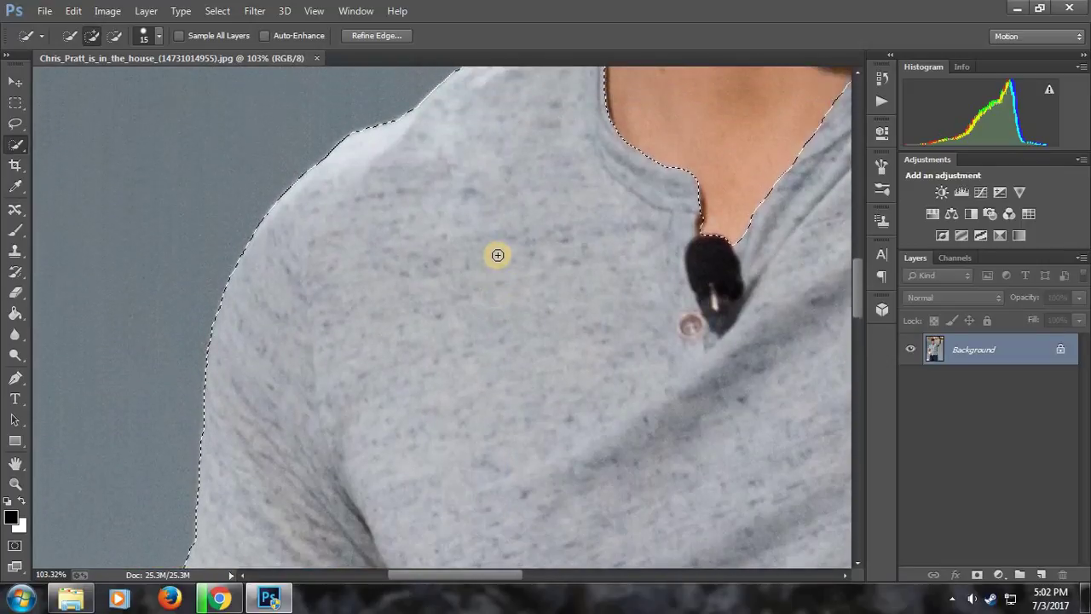
{"action": "scroll", "coordinate": [498, 255], "scroll_direction": "up", "scroll_amount": 2}
{"action": "scroll", "coordinate": [665, 359], "scroll_direction": "up", "scroll_amount": 1}
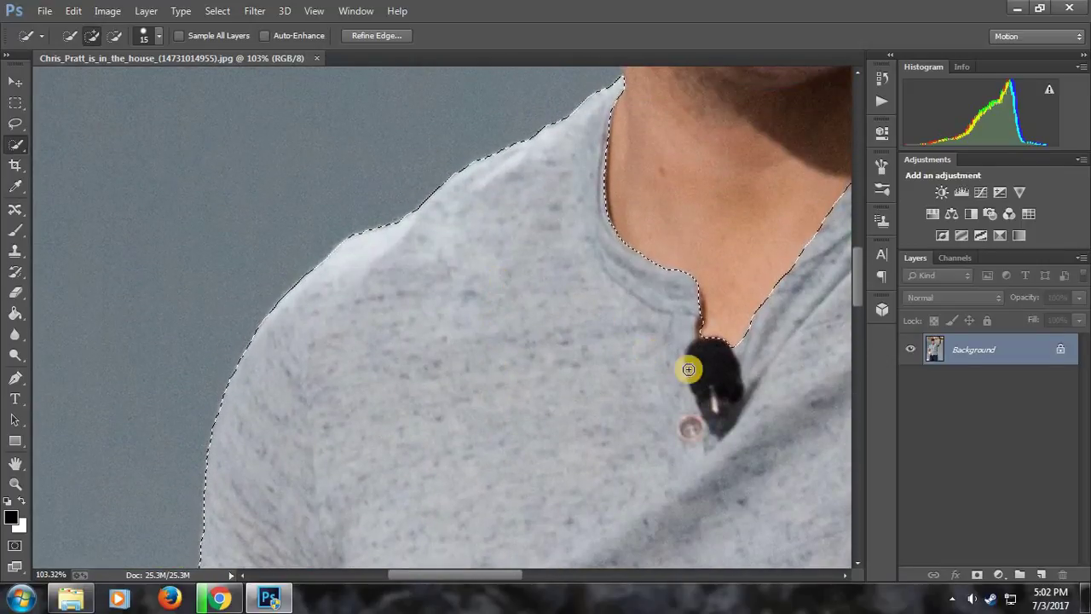
{"action": "key", "text": "alt"}
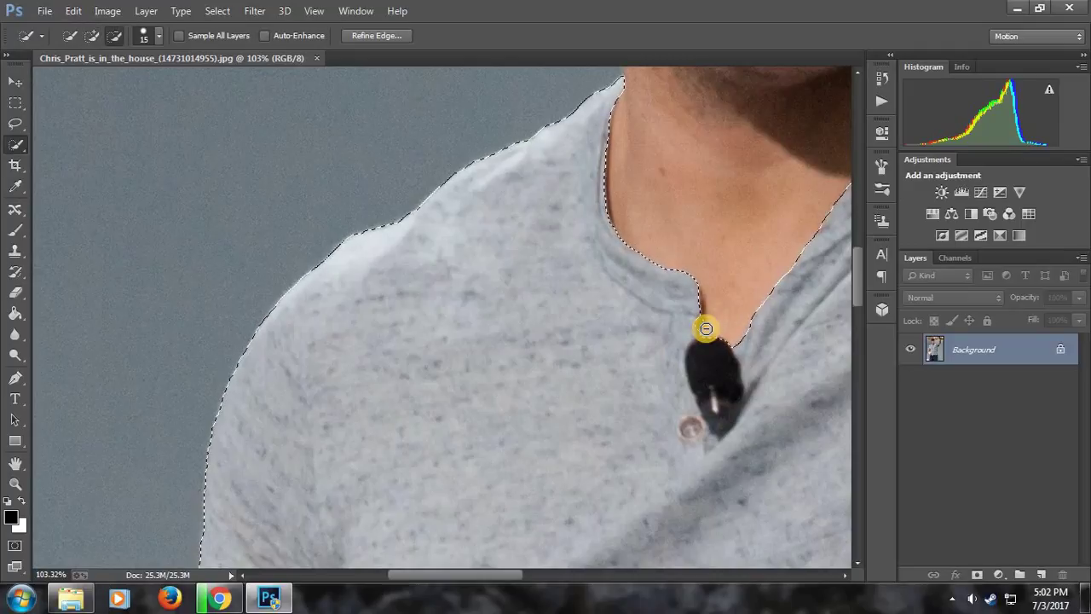
{"action": "left_click", "coordinate": [706, 328], "text": "alt"}
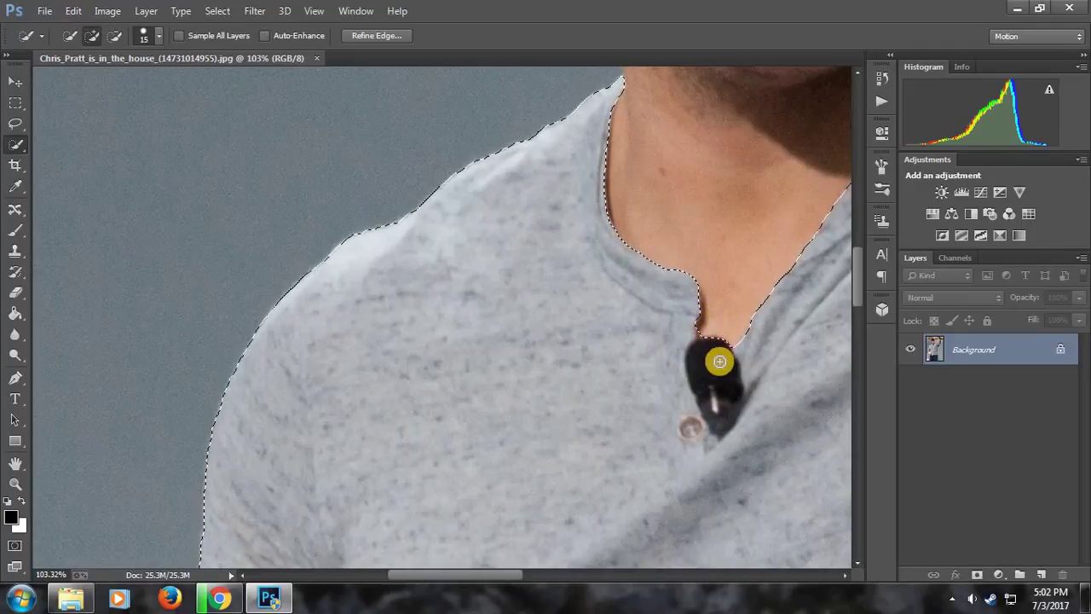
Zoom out to view the whole T-shirt outlined from collar to hem
{"action": "scroll", "coordinate": [719, 362], "scroll_direction": "down", "scroll_amount": 2}
{"action": "scroll", "coordinate": [633, 238], "scroll_direction": "down", "scroll_amount": 2}
{"action": "scroll", "coordinate": [684, 290], "scroll_direction": "down", "scroll_amount": 2}
{"action": "scroll", "coordinate": [706, 292], "scroll_direction": "down", "scroll_amount": 2}
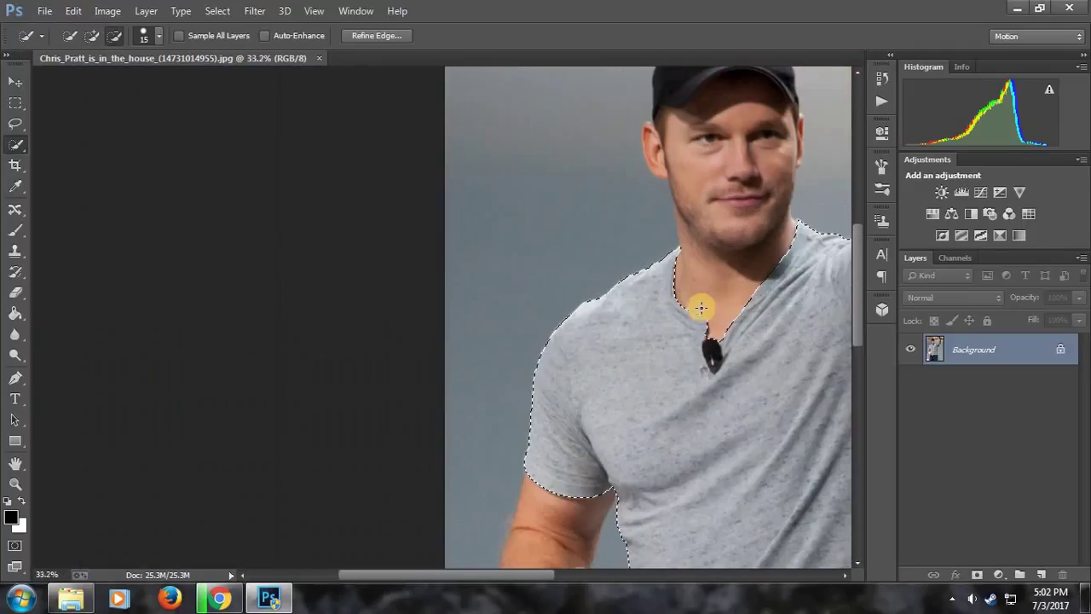
{"action": "scroll", "coordinate": [700, 307], "scroll_direction": "down", "scroll_amount": 2}
{"action": "scroll", "coordinate": [674, 341], "scroll_direction": "down", "scroll_amount": 1}
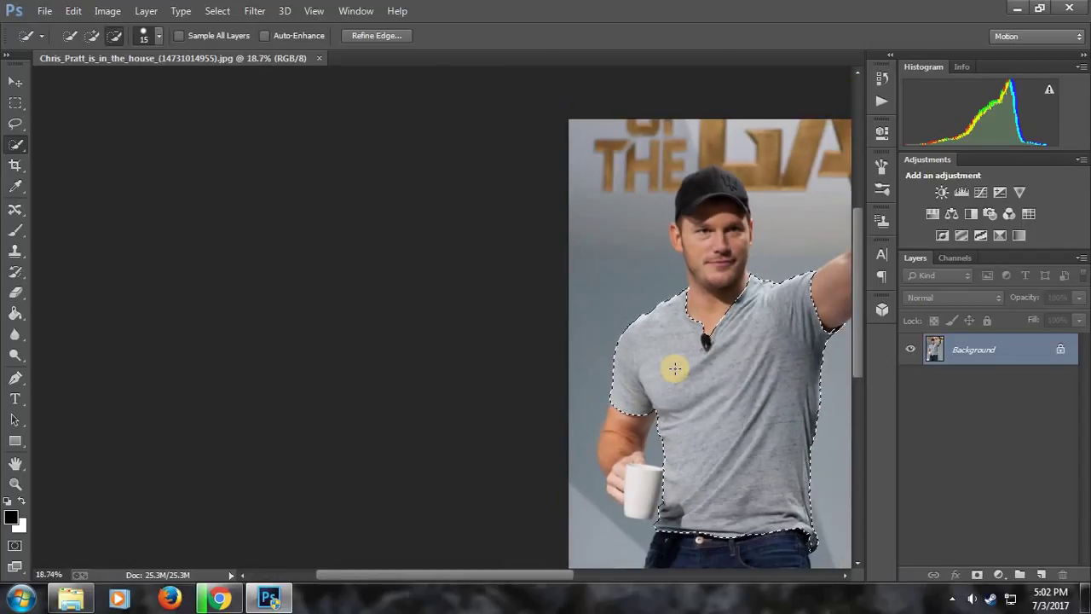
{"action": "scroll", "coordinate": [665, 349], "scroll_direction": "down", "scroll_amount": 1}
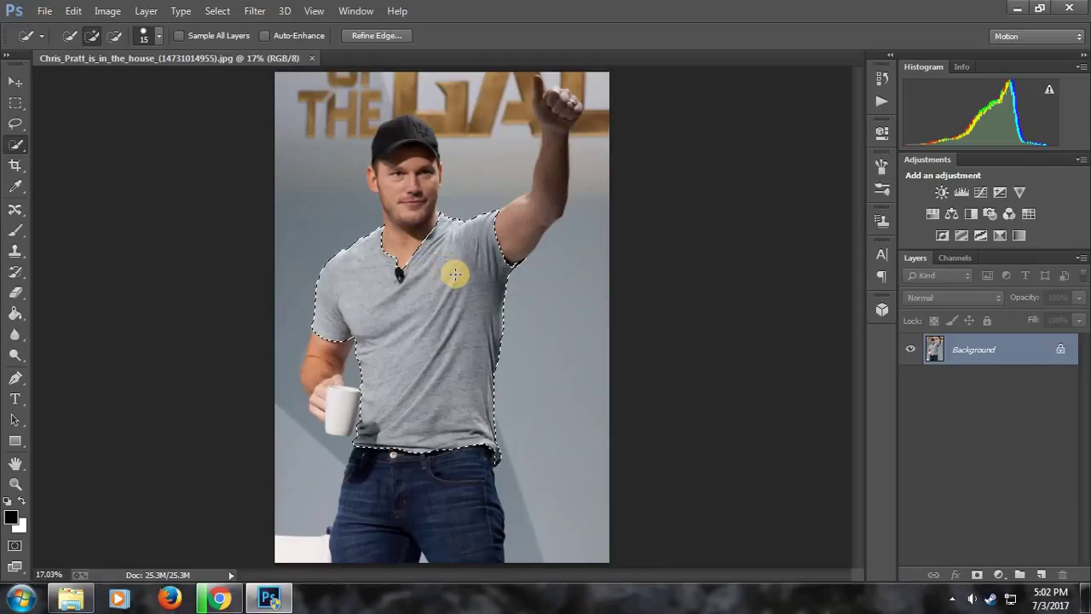
Copy the selected shirt to a new Layer 1 with Layer Via Copy
{"action": "right_click", "coordinate": [456, 273]}
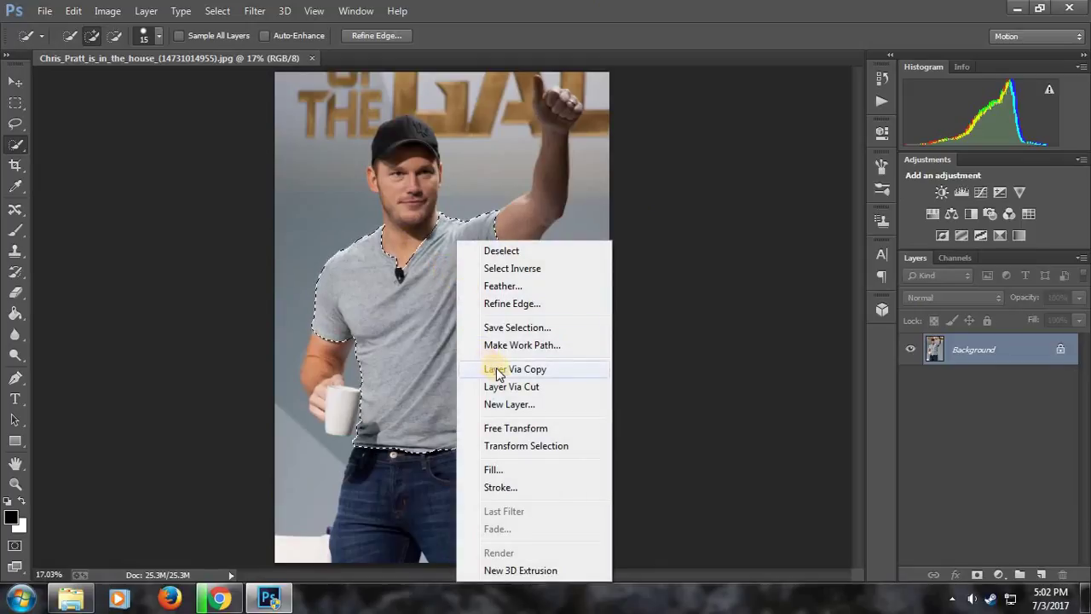
{"action": "left_click", "coordinate": [214, 10]}
{"action": "left_click", "coordinate": [216, 11]}
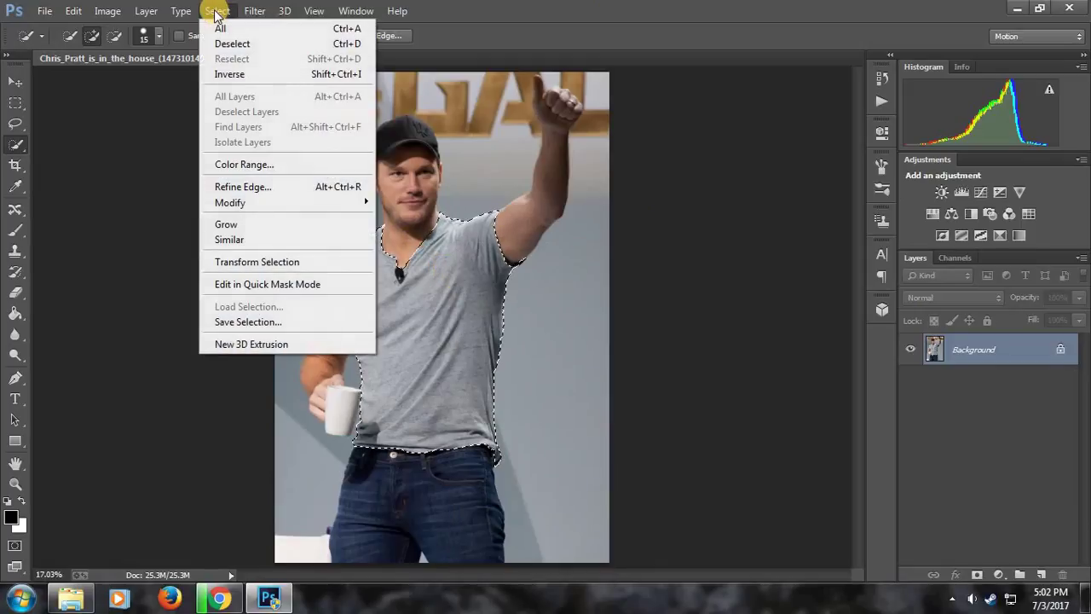
{"action": "right_click", "coordinate": [450, 323]}
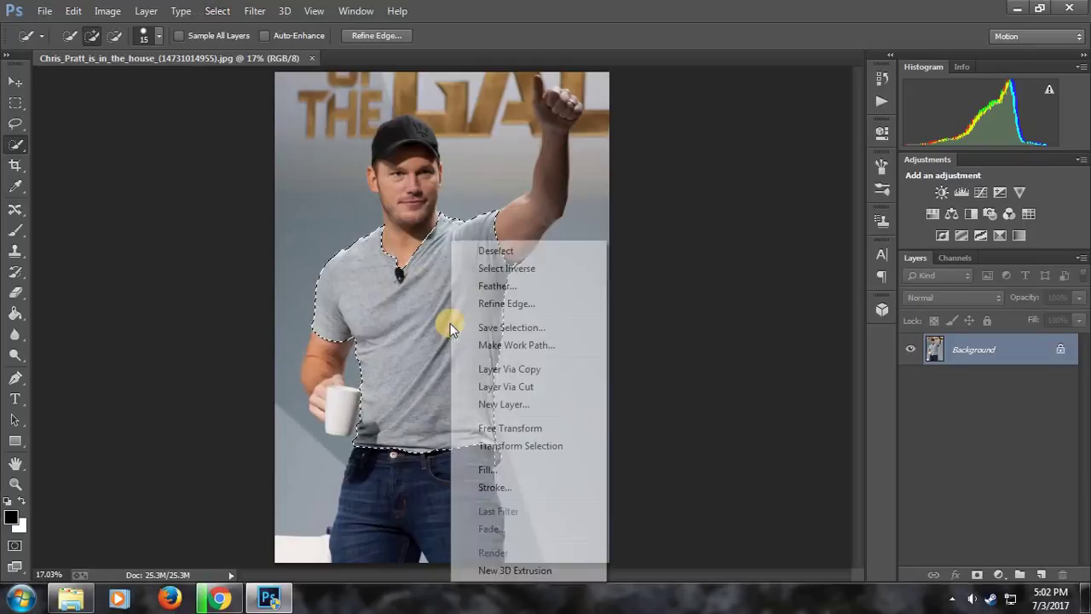
{"action": "right_click", "coordinate": [389, 302]}
{"action": "right_click", "coordinate": [388, 302]}
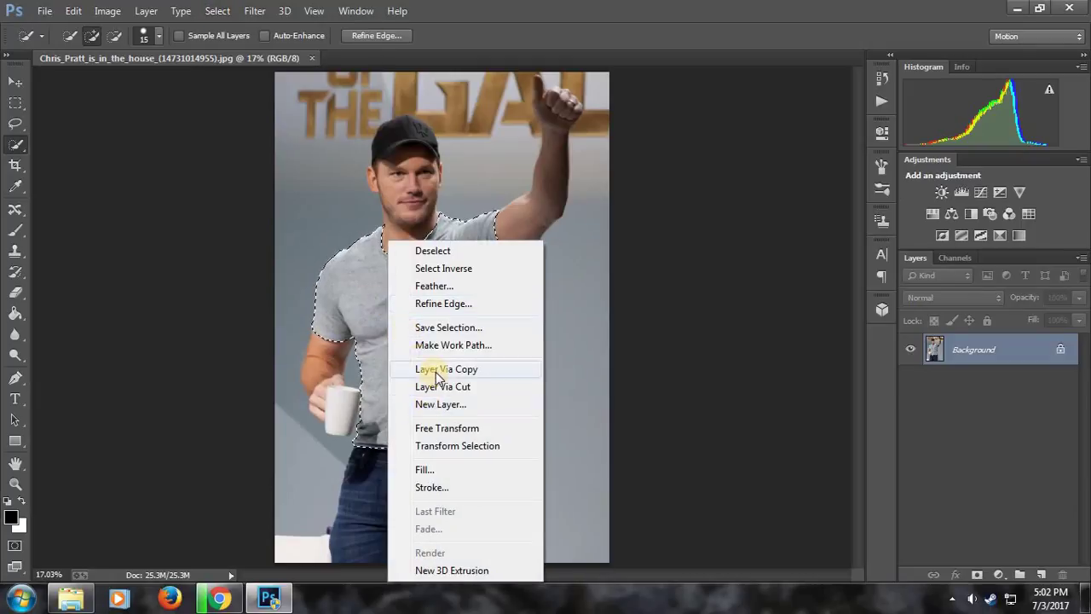
{"action": "left_click", "coordinate": [443, 435]}
Toggle the Background layer's visibility off and on to check the copied shirt
{"action": "left_click", "coordinate": [911, 384]}
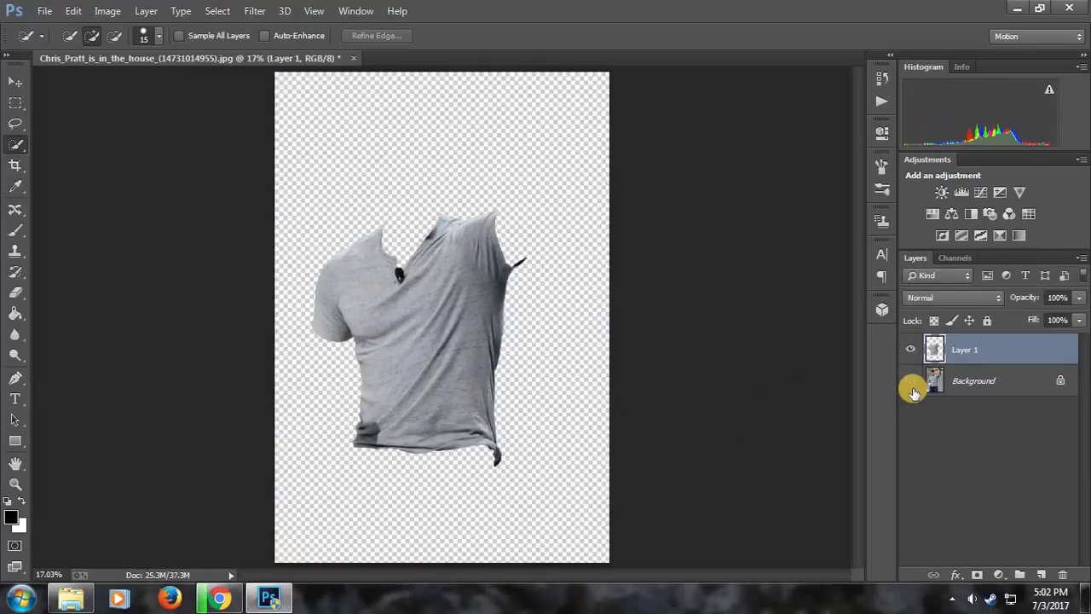
{"action": "left_click", "coordinate": [911, 384]}
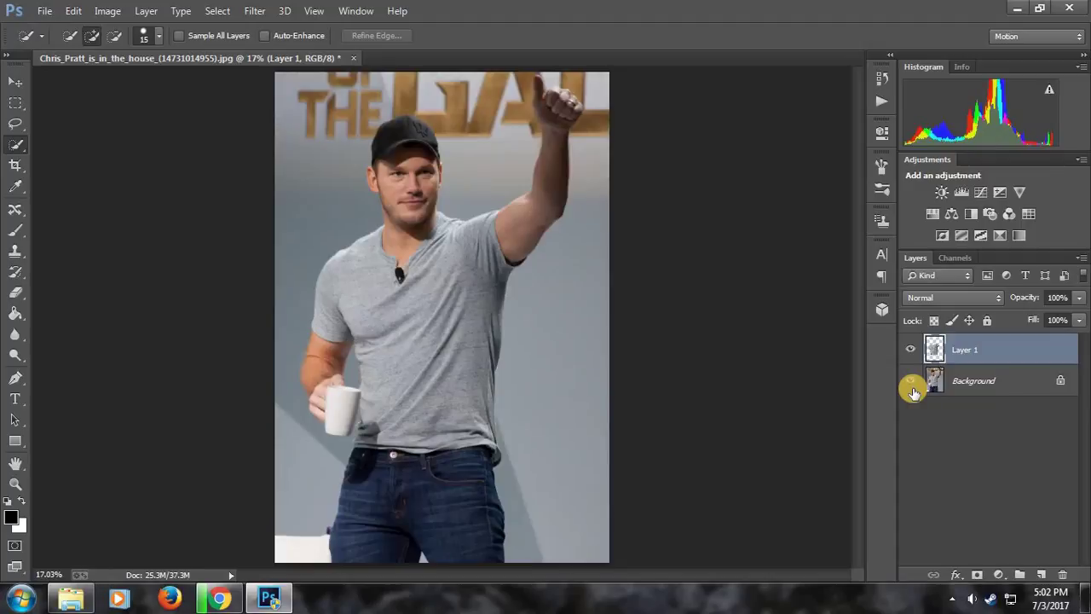
{"action": "left_click", "coordinate": [911, 385]}
{"action": "left_click", "coordinate": [912, 385]}
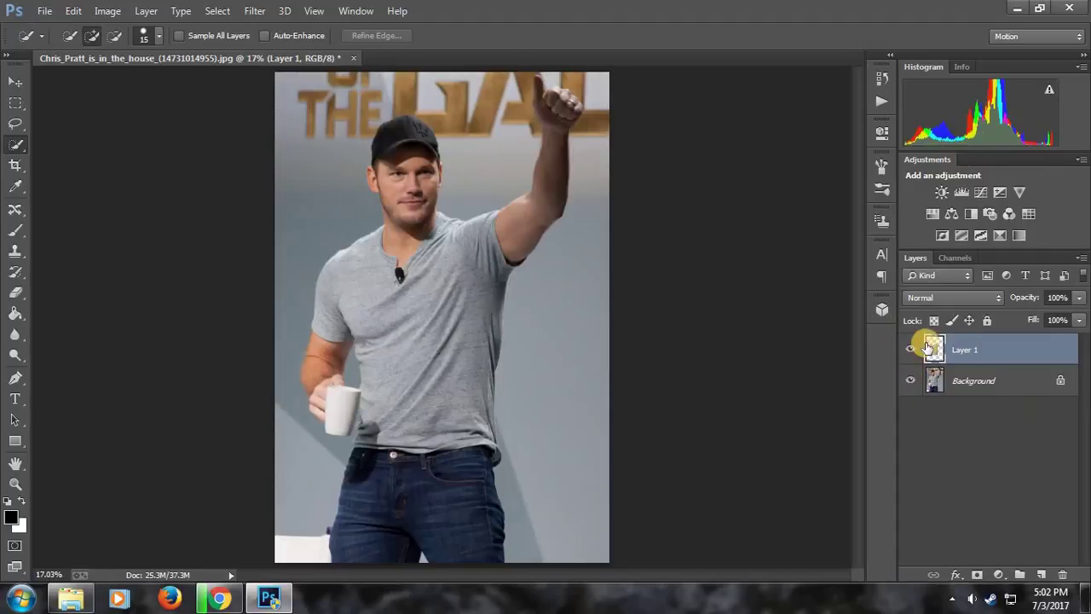
Add a bright yellow Solid Color fill layer and clip it to Layer 1
{"action": "left_click", "coordinate": [999, 573]}
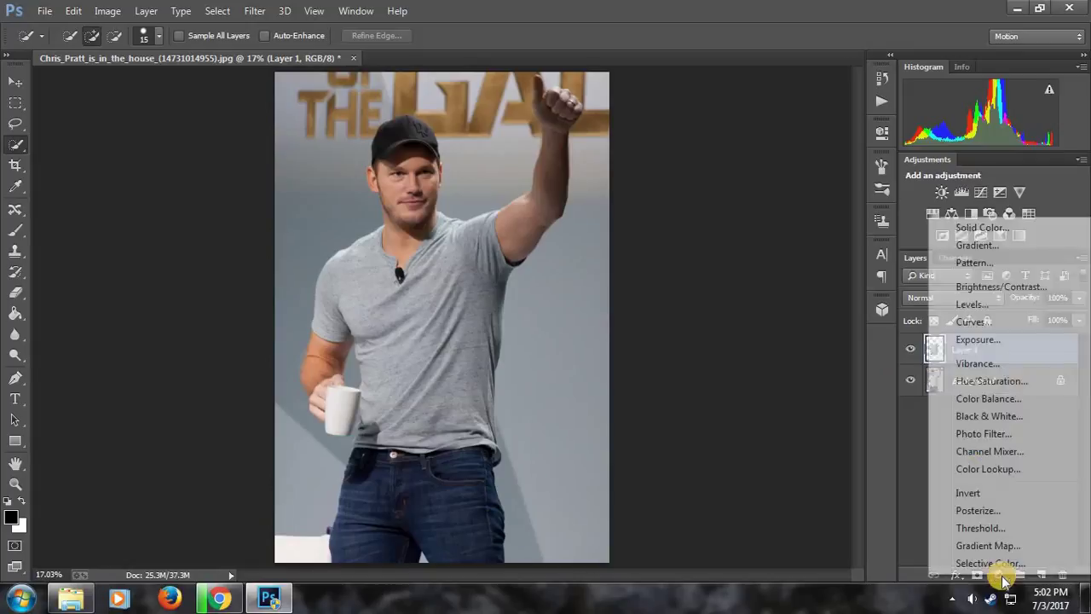
{"action": "left_click", "coordinate": [978, 228]}
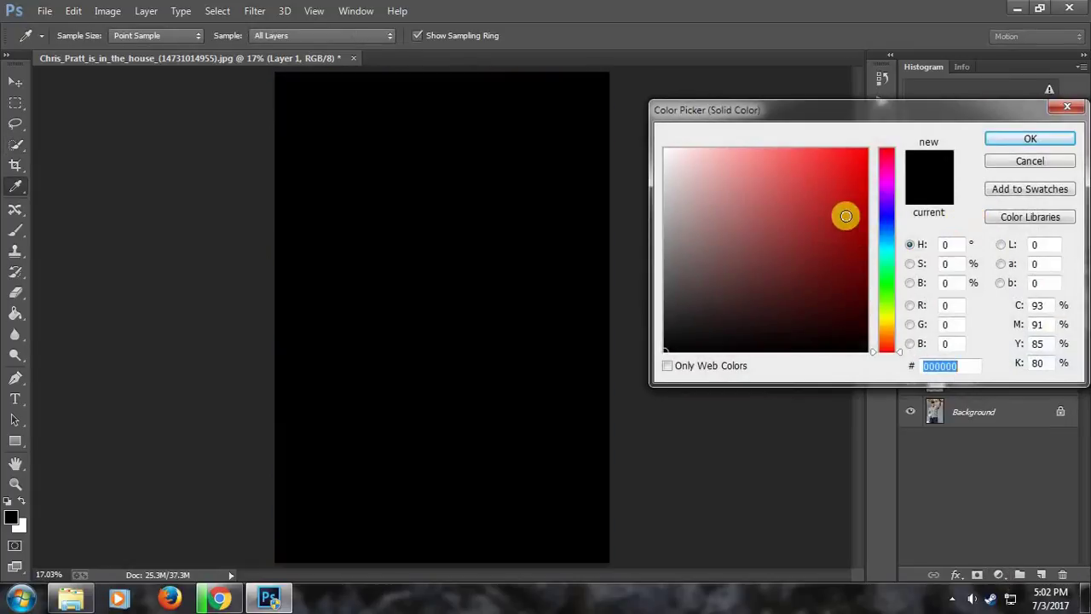
{"action": "left_click", "coordinate": [889, 319]}
{"action": "left_click_drag", "start_coordinate": [834, 207], "coordinate": [831, 175]}
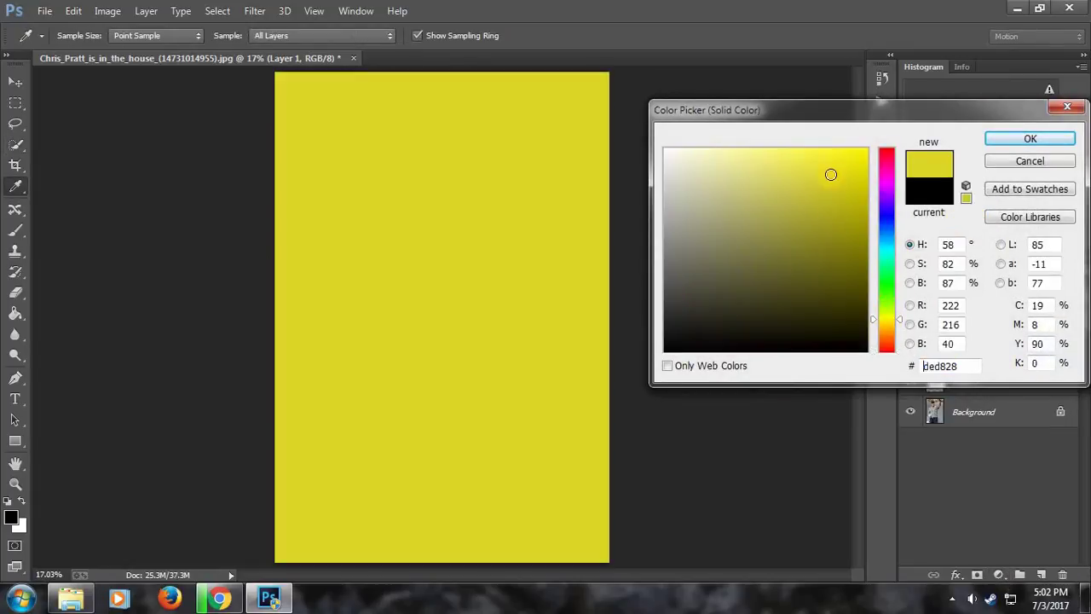
{"action": "left_click", "coordinate": [991, 141]}
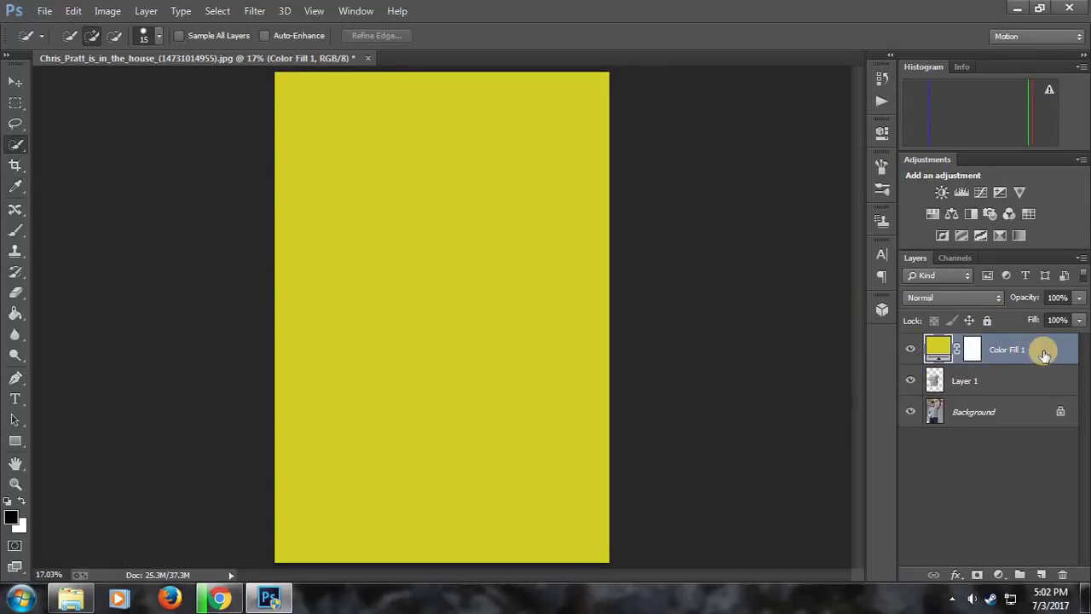
{"action": "right_click", "coordinate": [1011, 350]}
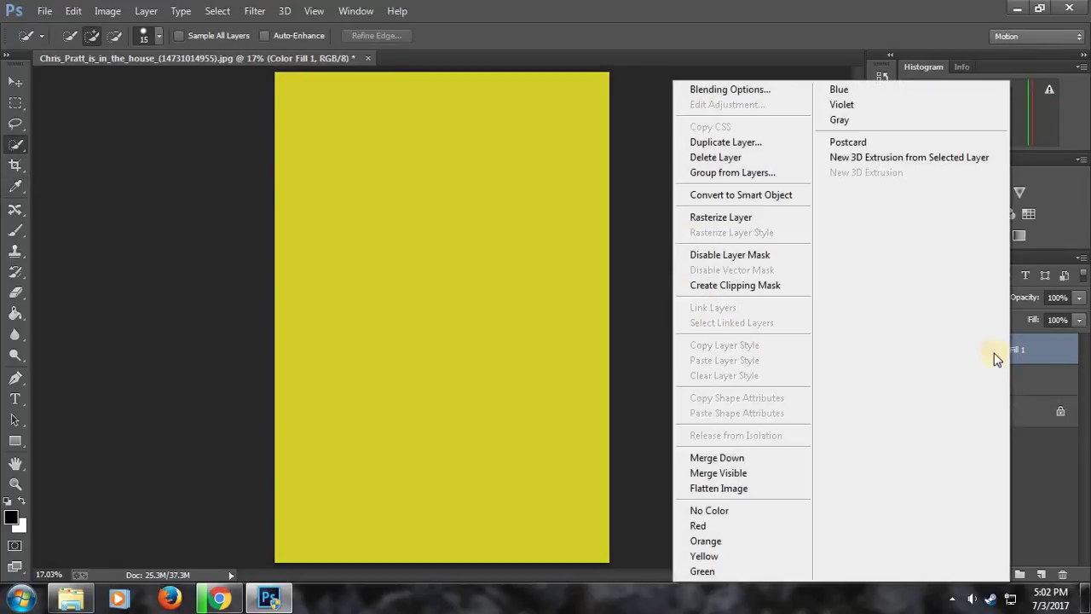
{"action": "left_click", "coordinate": [771, 286]}
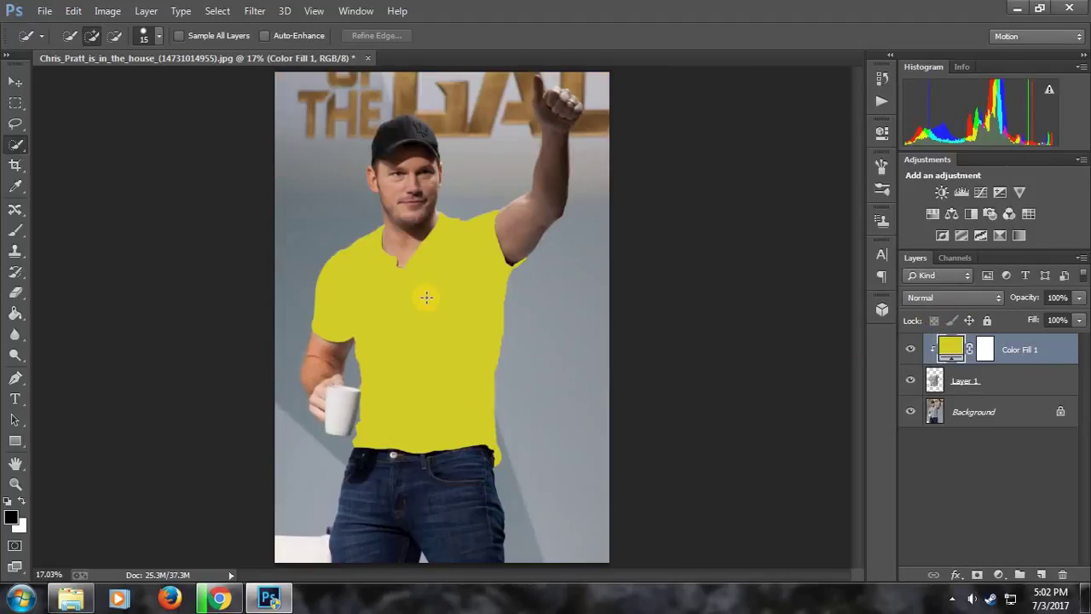
Set Color Fill 1 to Multiply blending and compare it against Darken
{"action": "left_click", "coordinate": [921, 298]}
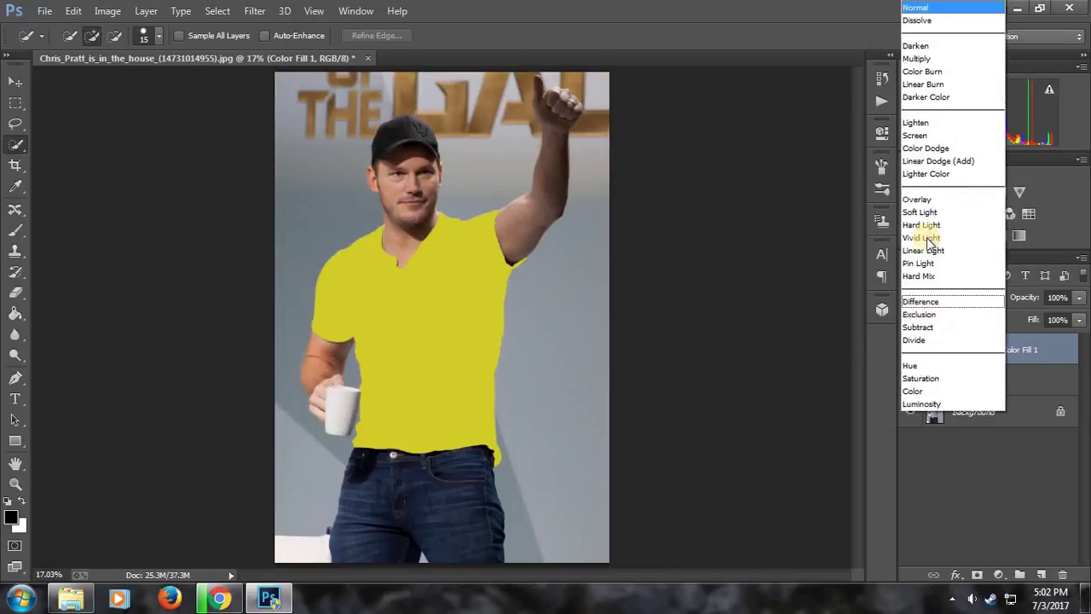
{"action": "left_click", "coordinate": [931, 58]}
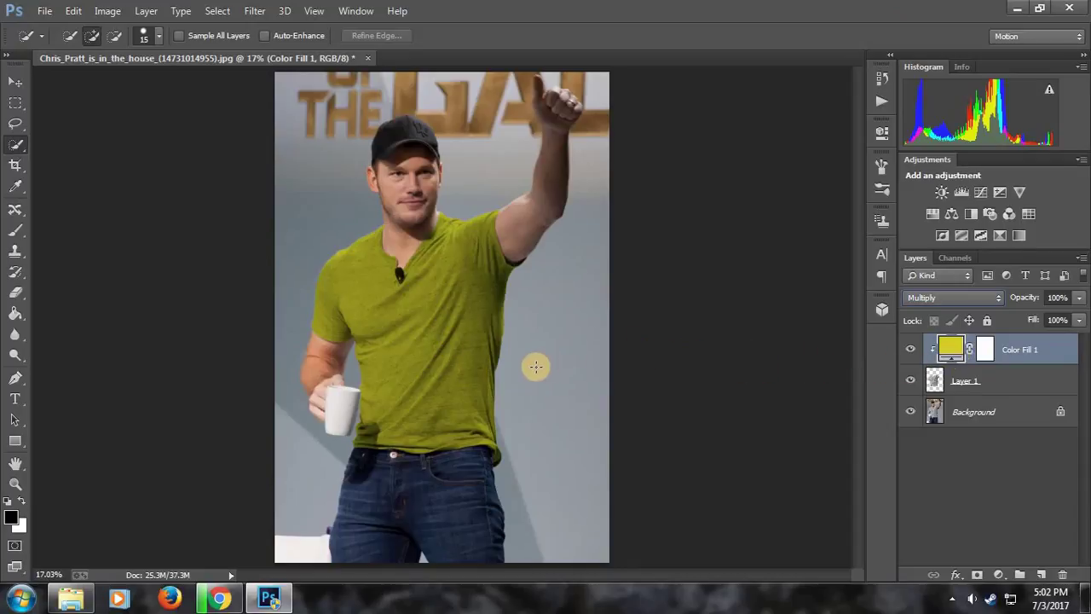
{"action": "key", "text": "shift+minus"}
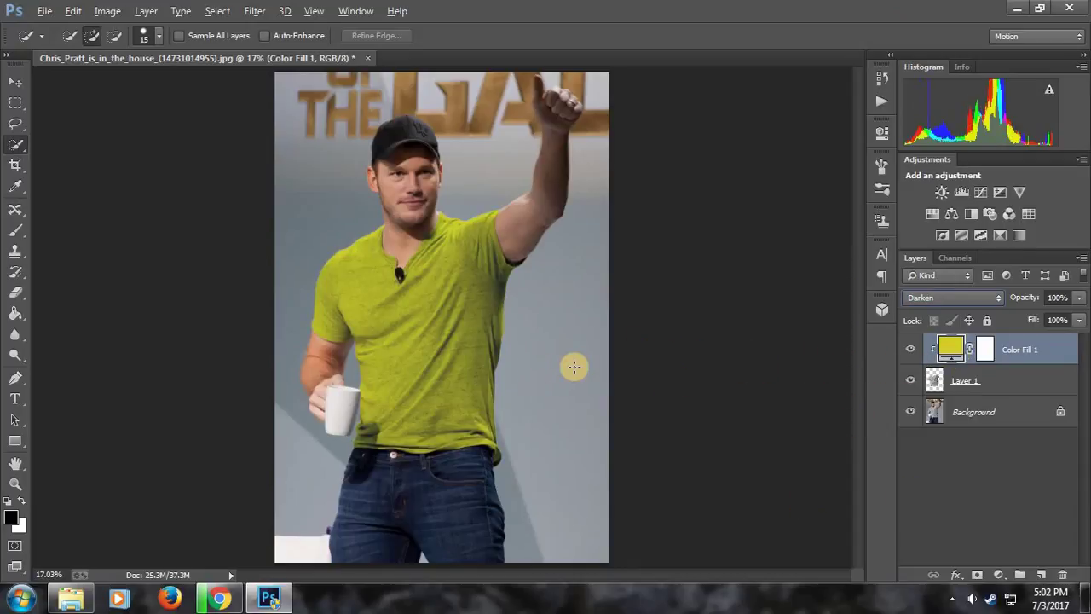
{"action": "key", "text": "shift+plus"}
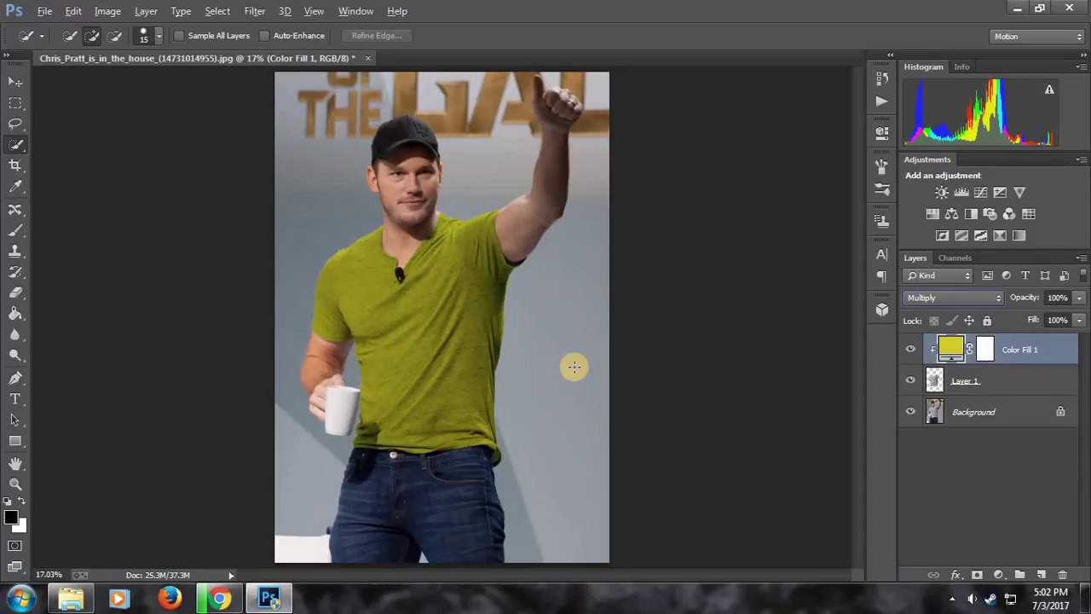
{"action": "key", "text": "shift+minus"}
{"action": "key", "text": "alt"}
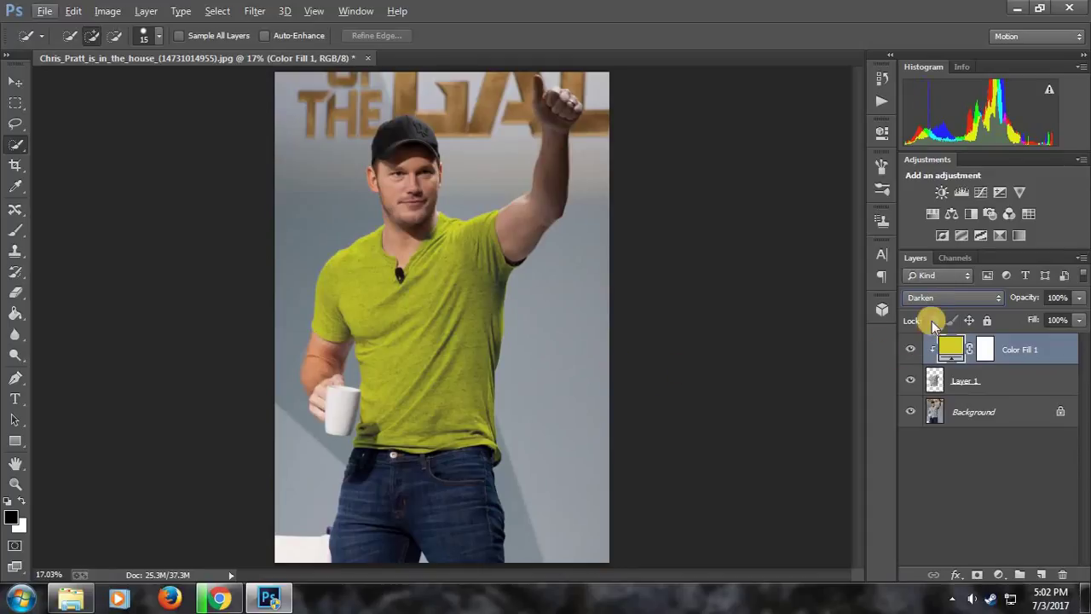
Try Color Burn, Linear Burn and Darken on the fill, then settle on Multiply
{"action": "left_click", "coordinate": [935, 297]}
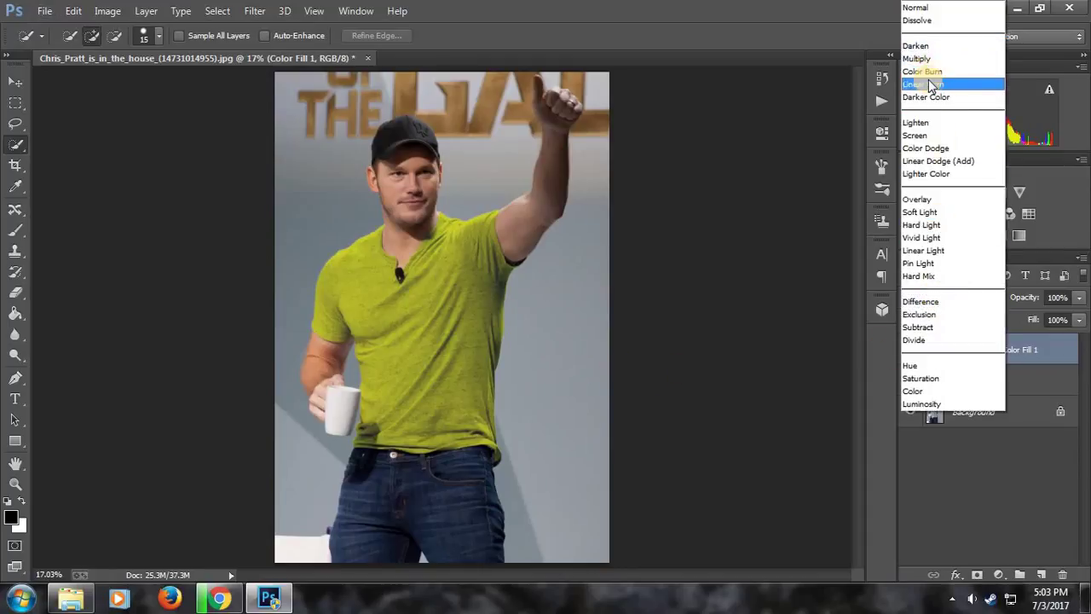
{"action": "left_click", "coordinate": [930, 75]}
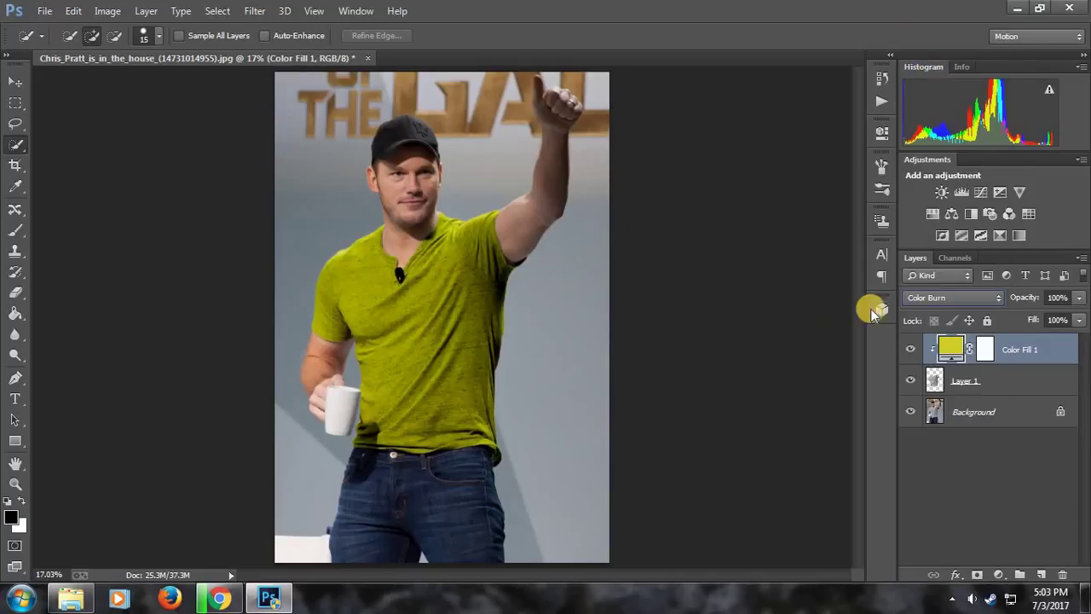
{"action": "left_click", "coordinate": [920, 305]}
{"action": "left_click", "coordinate": [931, 62]}
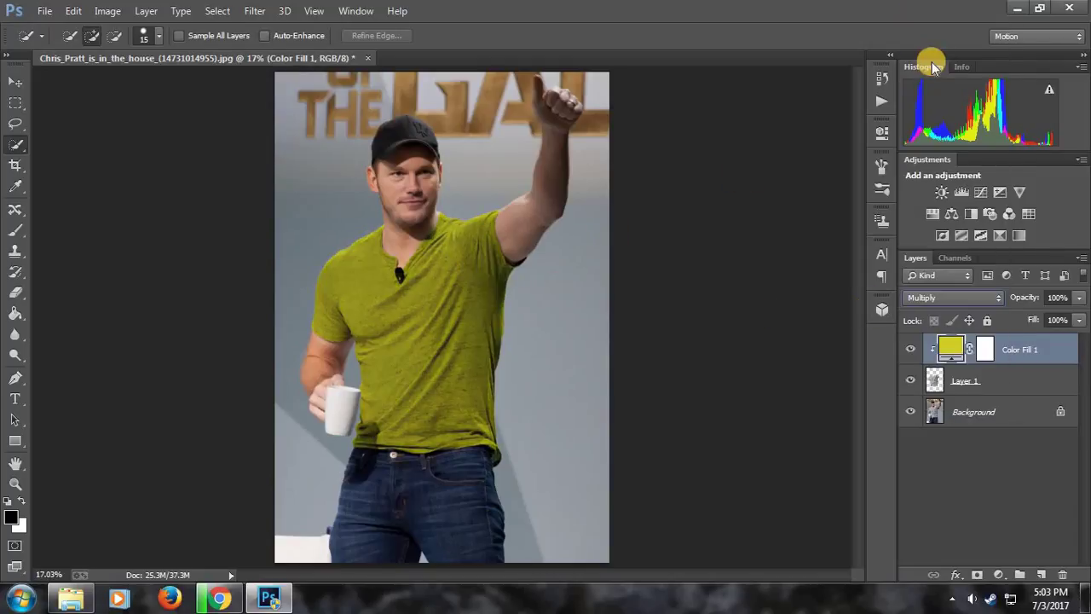
{"action": "left_click", "coordinate": [934, 299]}
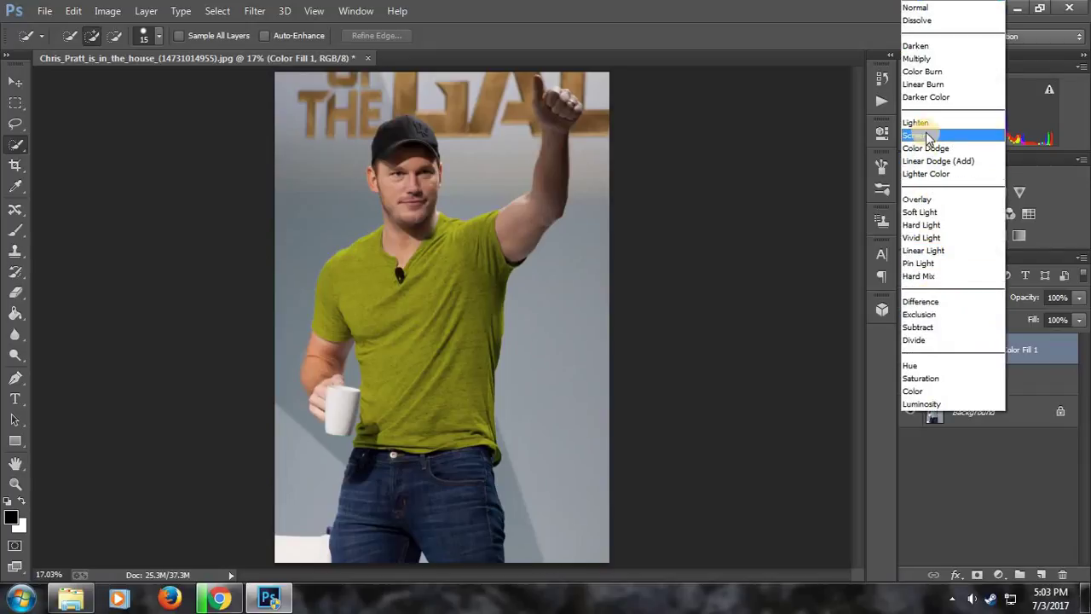
{"action": "left_click", "coordinate": [935, 84]}
{"action": "left_click", "coordinate": [958, 294]}
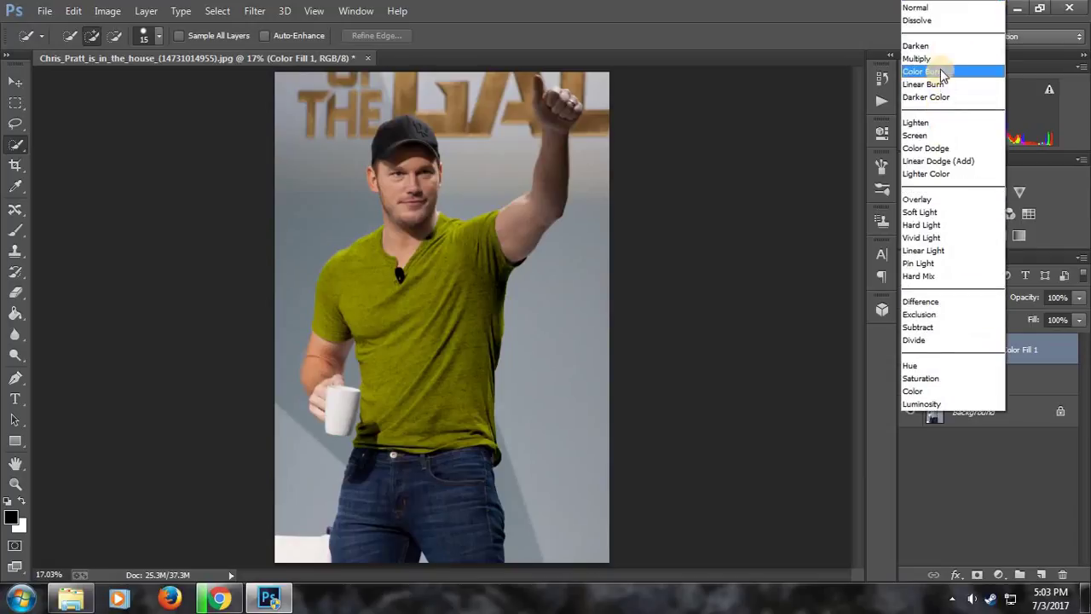
{"action": "left_click", "coordinate": [941, 46]}
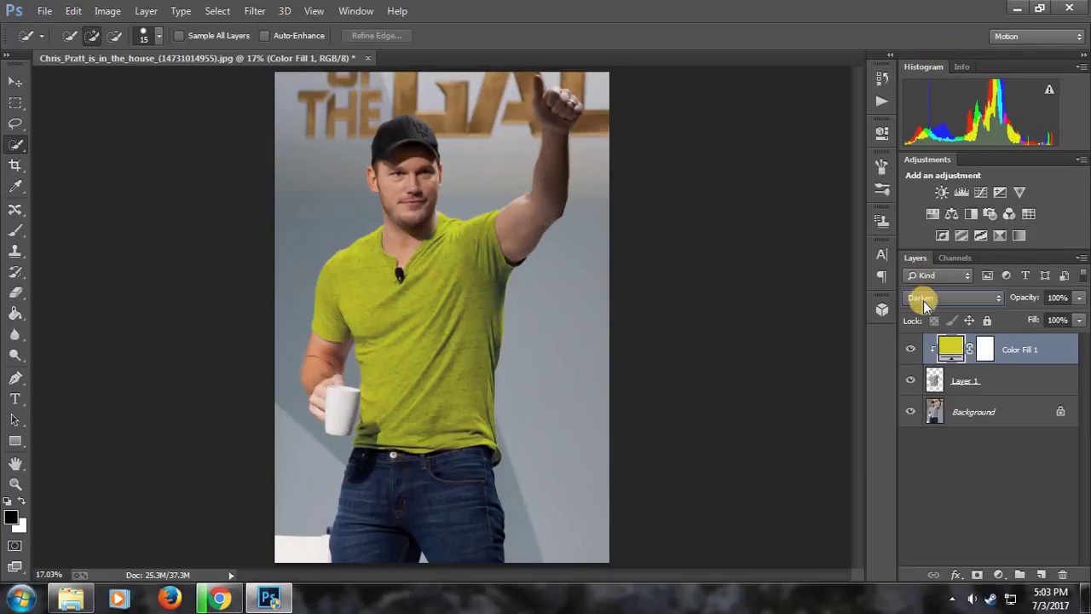
{"action": "left_click", "coordinate": [924, 301]}
{"action": "left_click", "coordinate": [926, 59]}
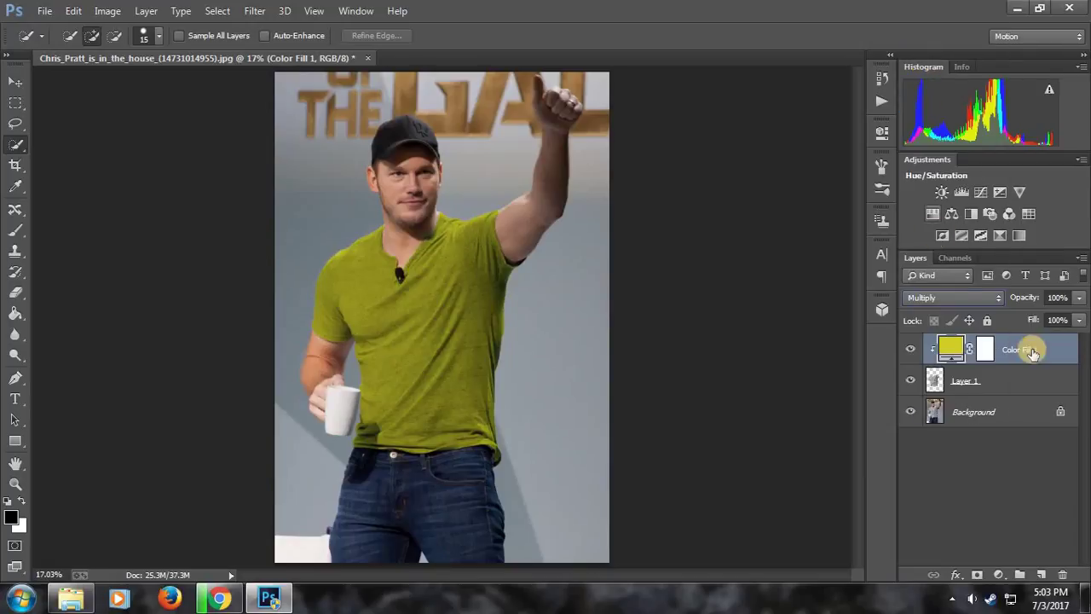
Change Color Fill 1's colour from yellow to bright green 16dc0c
{"action": "double_click", "coordinate": [958, 353]}
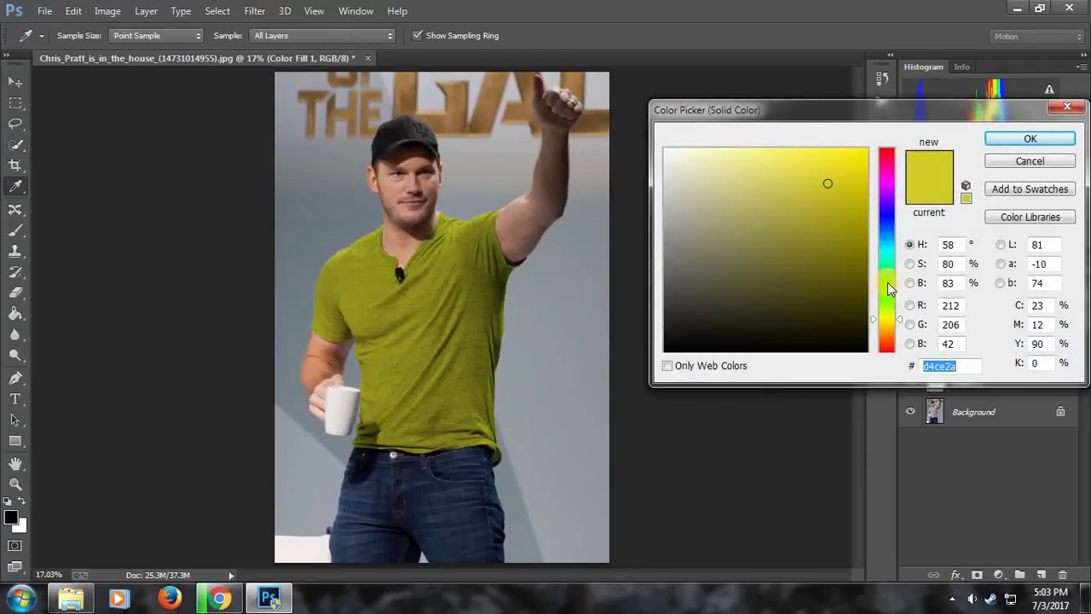
{"action": "left_click", "coordinate": [891, 254]}
{"action": "mouse_move", "coordinate": [852, 179]}
{"action": "left_mouse_down"}
{"action": "mouse_move", "coordinate": [846, 168]}
{"action": "mouse_move", "coordinate": [864, 156]}
{"action": "left_mouse_up"}
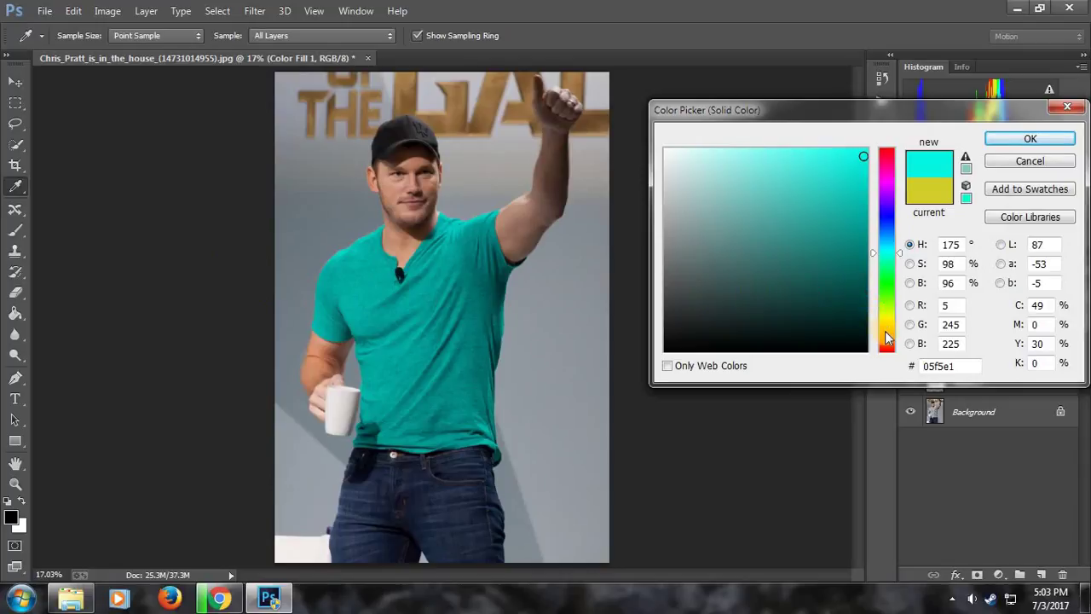
{"action": "left_click", "coordinate": [891, 286]}
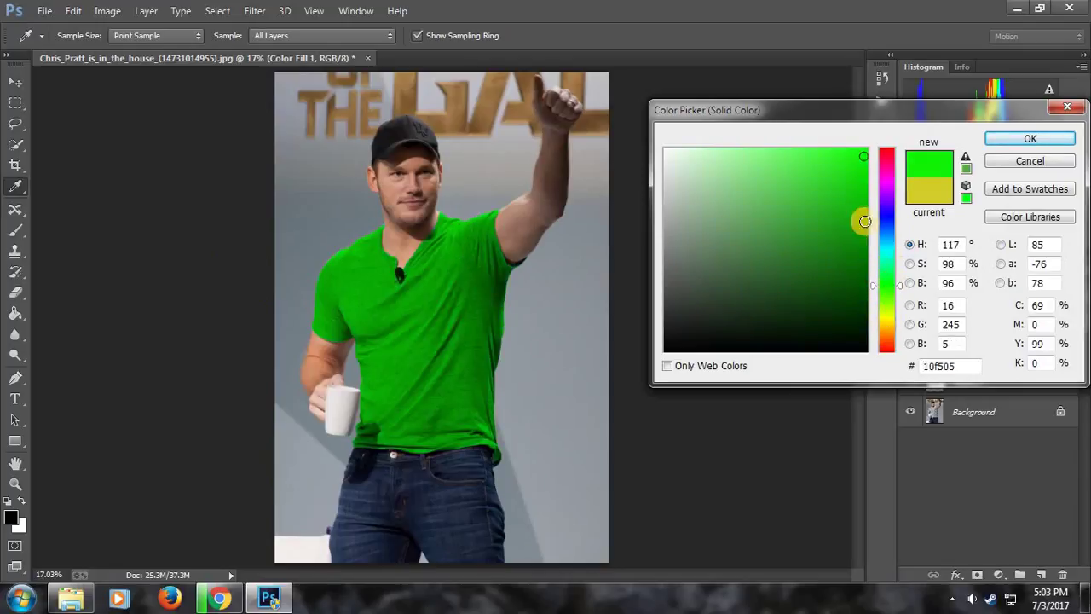
{"action": "left_click", "coordinate": [856, 175]}
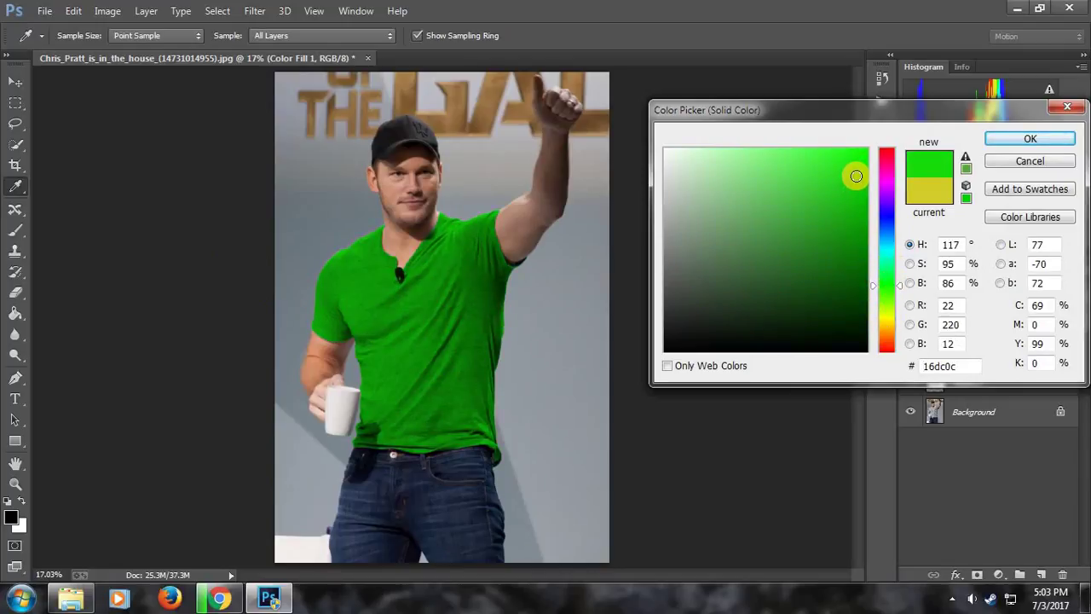
{"action": "left_click_drag", "start_coordinate": [856, 176], "coordinate": [841, 174]}
{"action": "left_click", "coordinate": [1032, 142]}
{"action": "key", "text": "w"}
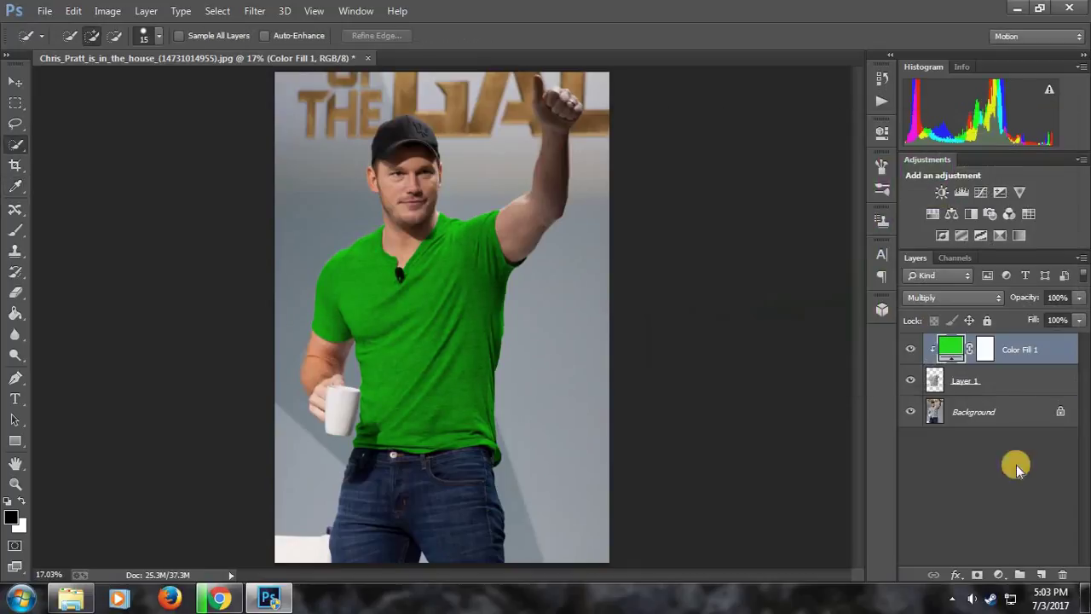
{"action": "scroll", "coordinate": [703, 434], "scroll_direction": "up", "scroll_amount": 1}
{"action": "scroll", "coordinate": [703, 434], "scroll_direction": "up", "scroll_amount": 1}
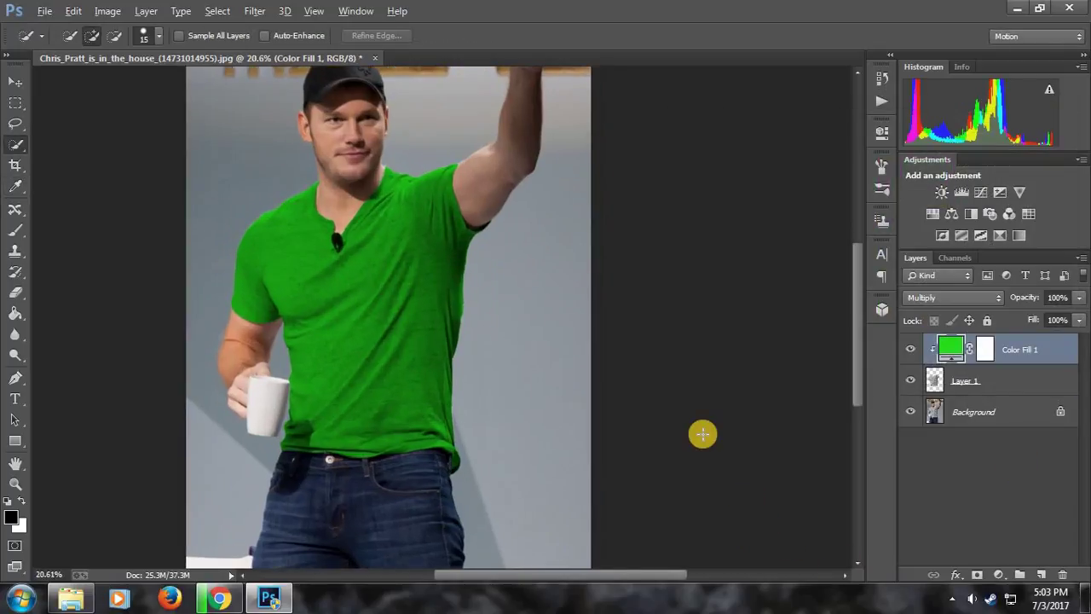
{"action": "scroll", "coordinate": [702, 434], "scroll_direction": "down", "scroll_amount": 1}
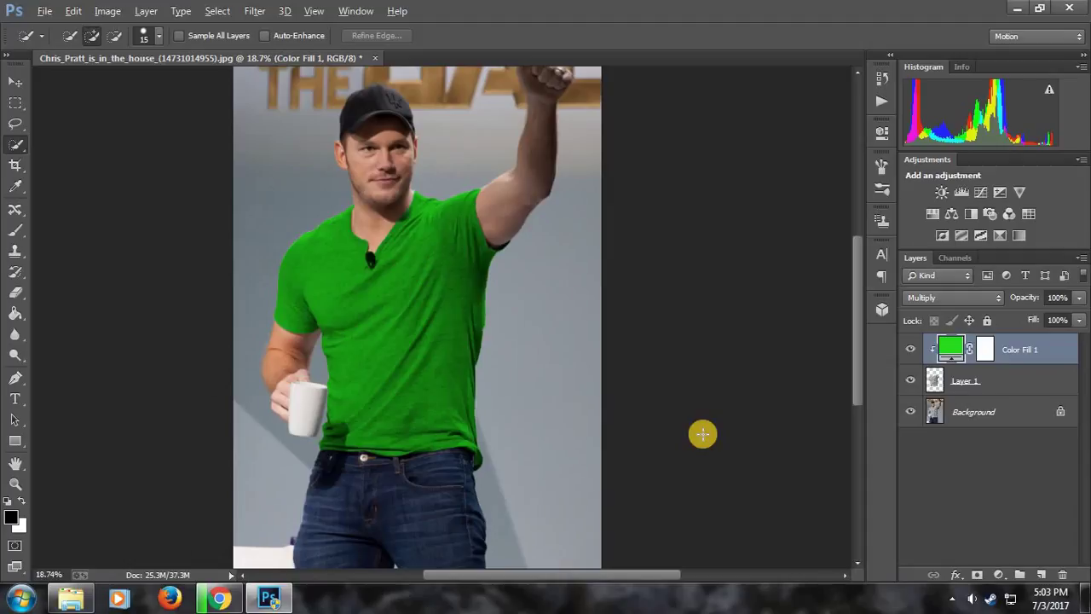
{"action": "scroll", "coordinate": [703, 434], "scroll_direction": "down", "scroll_amount": 1}
{"action": "scroll", "coordinate": [703, 434], "scroll_direction": "up", "scroll_amount": 3}
{"action": "scroll", "coordinate": [703, 434], "scroll_direction": "up", "scroll_amount": 2}
{"action": "left_click_drag", "start_coordinate": [547, 361], "coordinate": [758, 384]}
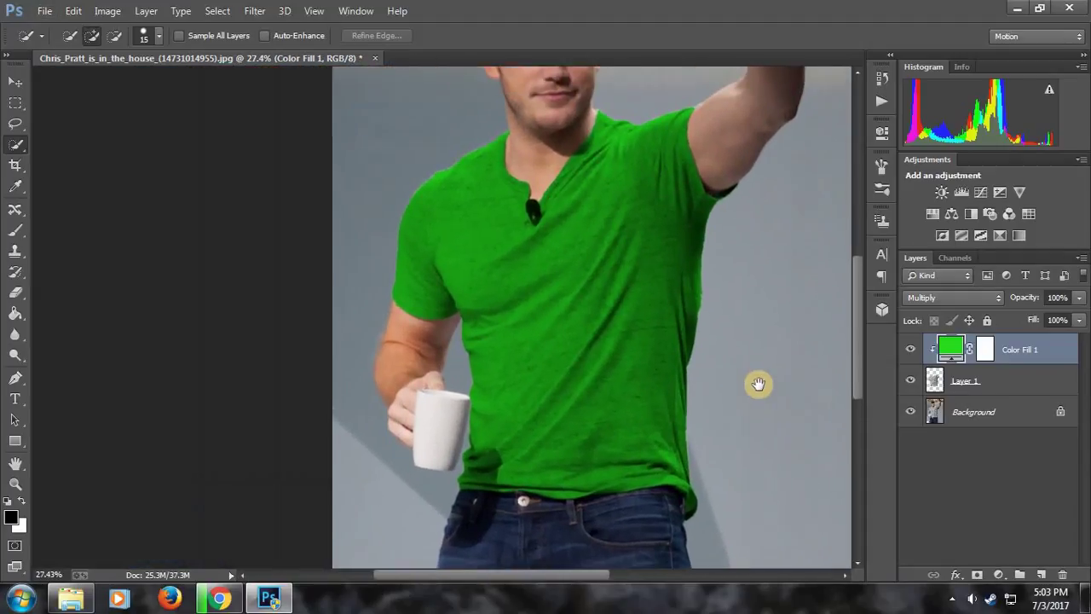
{"action": "scroll", "coordinate": [682, 487], "scroll_direction": "down", "scroll_amount": 1}
{"action": "scroll", "coordinate": [692, 448], "scroll_direction": "up", "scroll_amount": 1}
{"action": "left_click_drag", "start_coordinate": [691, 448], "coordinate": [704, 330]}
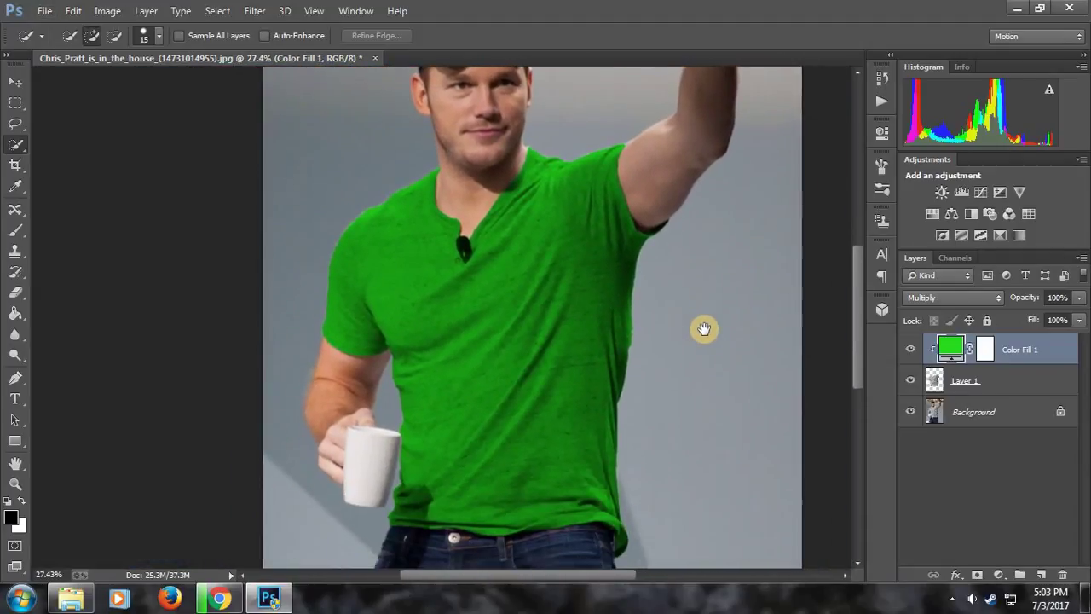
{"action": "scroll", "coordinate": [703, 345], "scroll_direction": "up", "scroll_amount": 1}
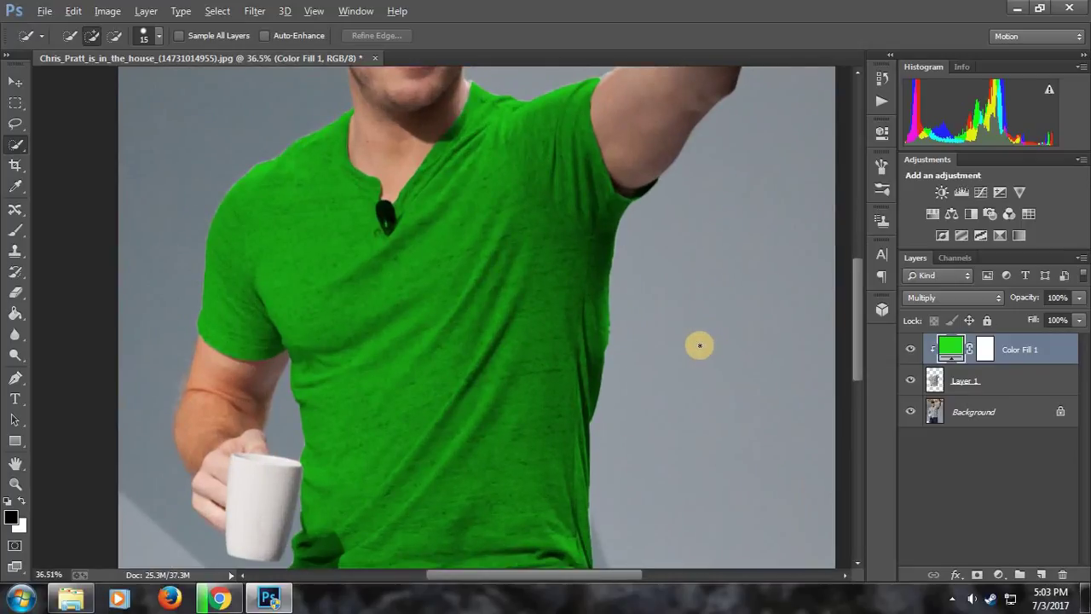
{"action": "scroll", "coordinate": [699, 345], "scroll_direction": "down", "scroll_amount": 1}
{"action": "scroll", "coordinate": [699, 346], "scroll_direction": "down", "scroll_amount": 1}
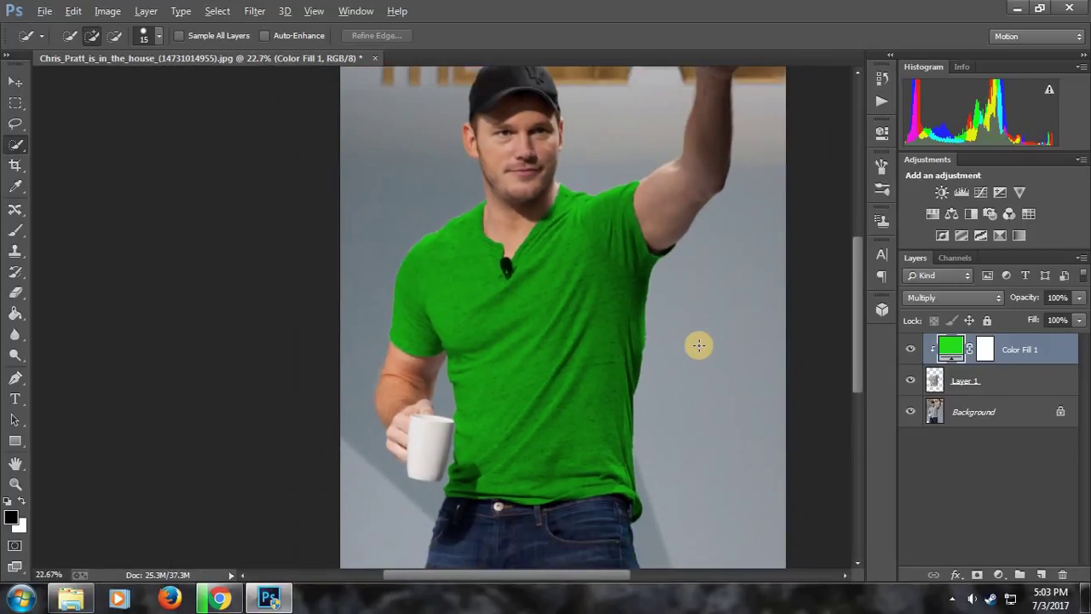
{"action": "scroll", "coordinate": [700, 350], "scroll_direction": "down", "scroll_amount": 1}
{"action": "scroll", "coordinate": [699, 350], "scroll_direction": "down", "scroll_amount": 1}
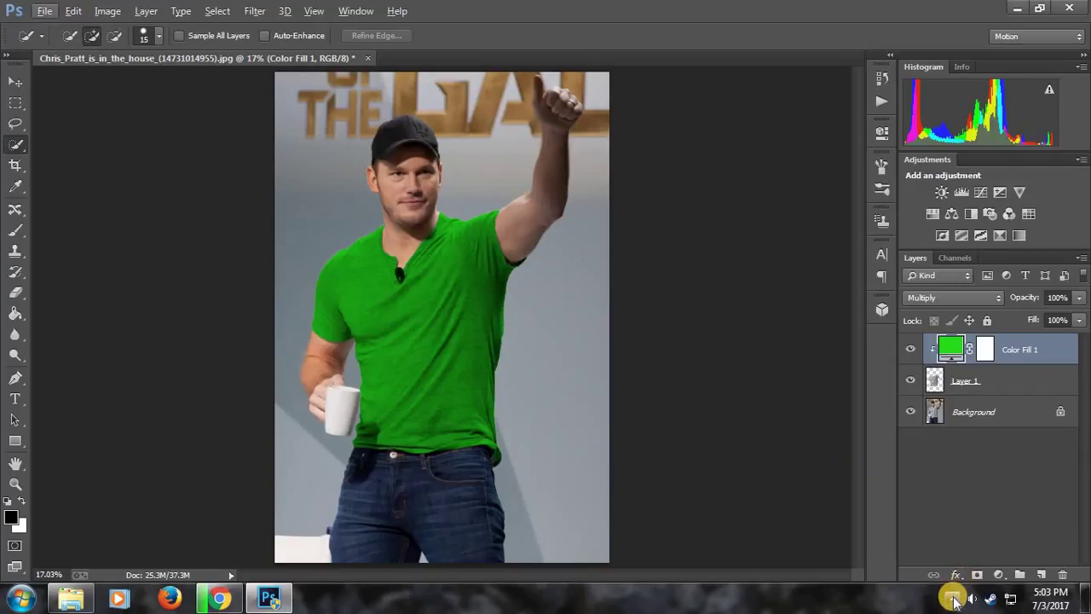
{"action": "left_click", "coordinate": [952, 598]}
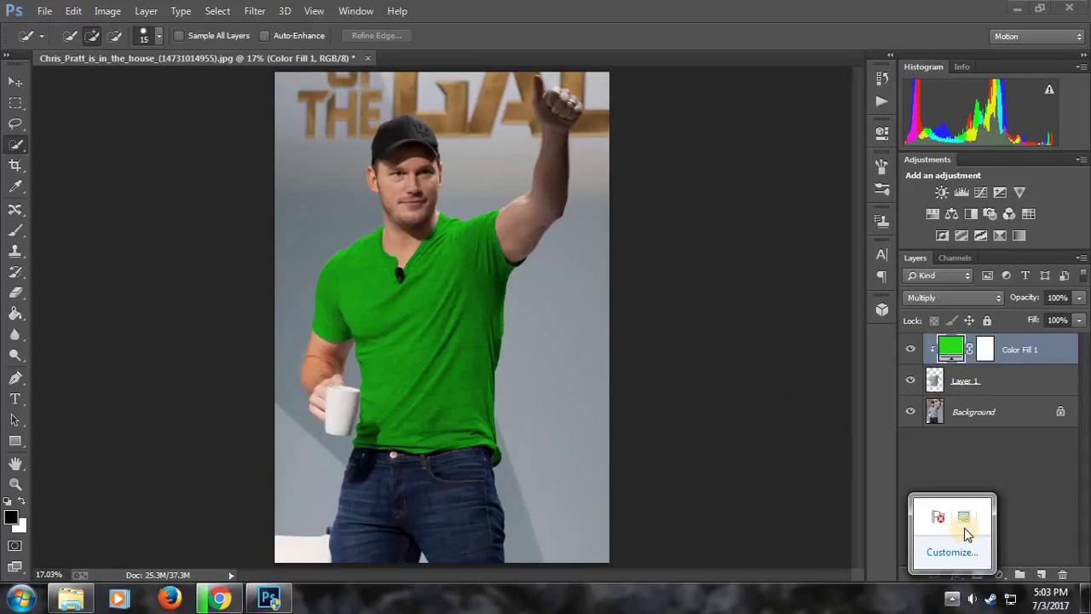
{"action": "right_click", "coordinate": [964, 528]}
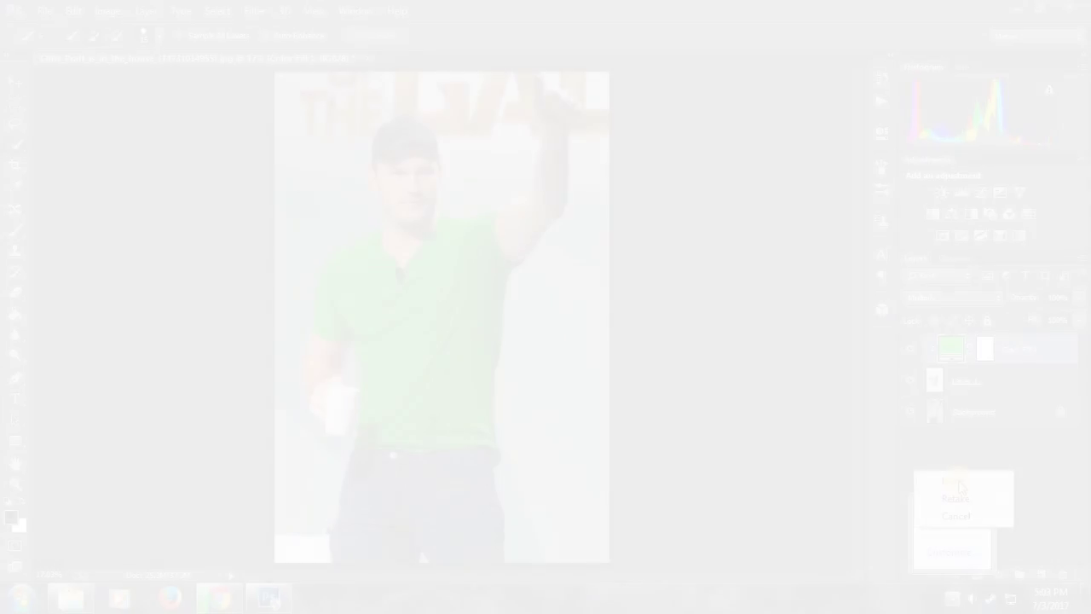